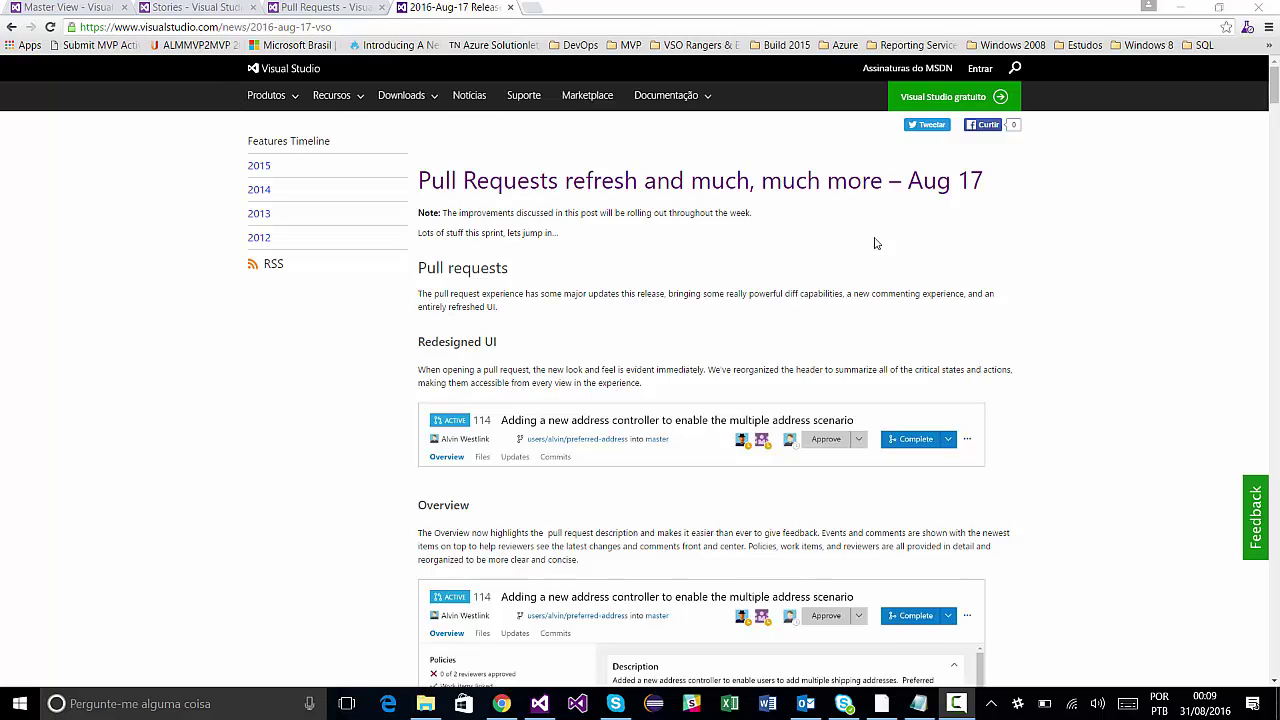
Read the Aug 17 release notes' Pull requests section, scrolling down through it and back.
triple_click(426, 273)
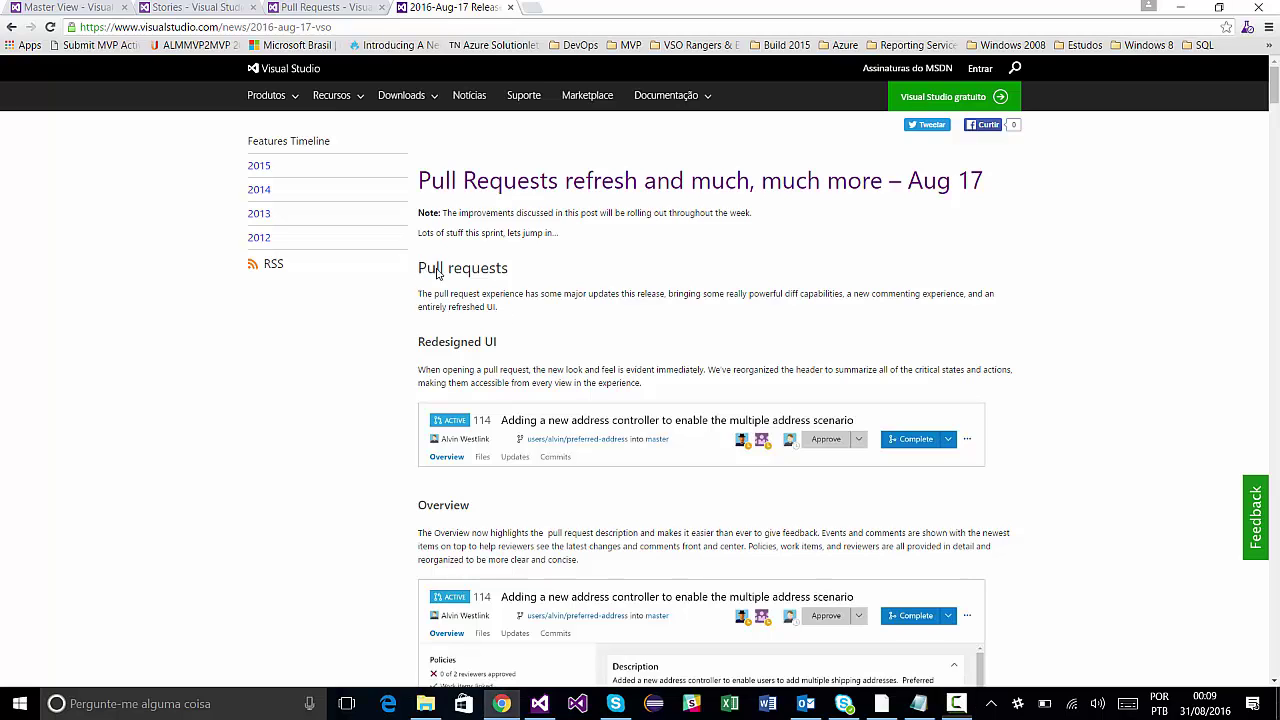
click(572, 289)
scroll(986, 306, down, 1)
scroll(986, 306, down, 3)
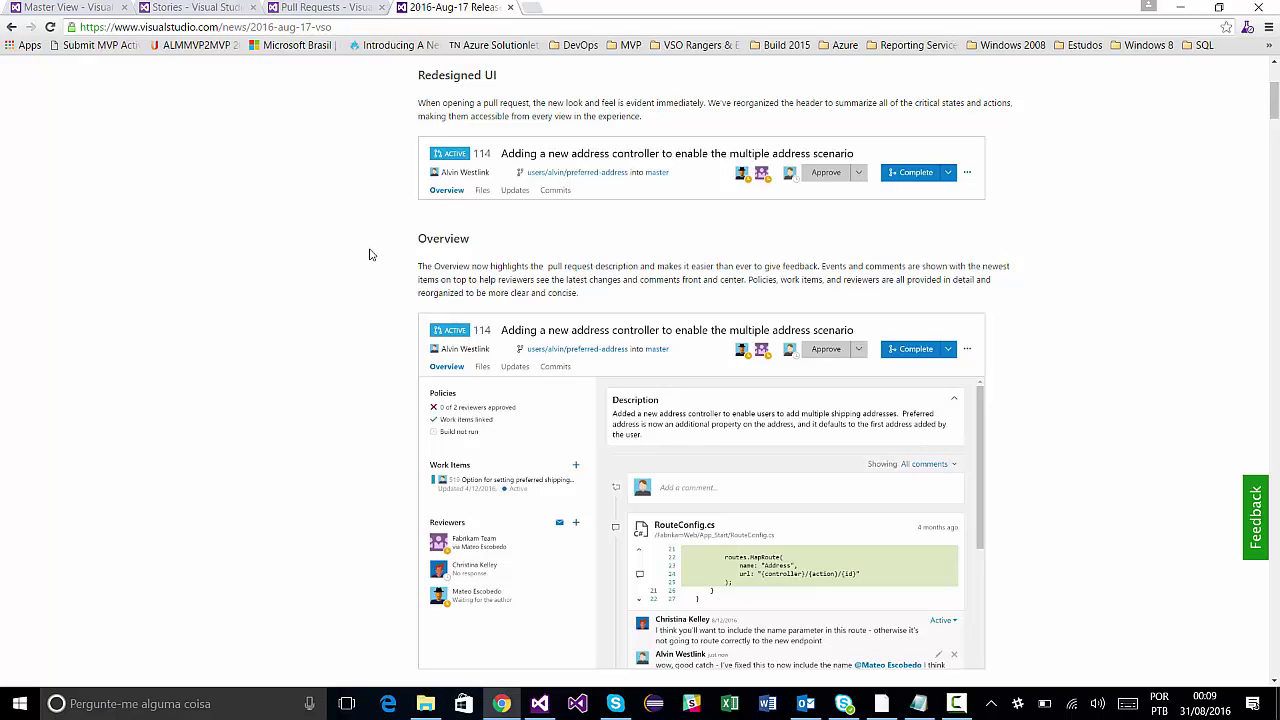
scroll(369, 255, down, 1)
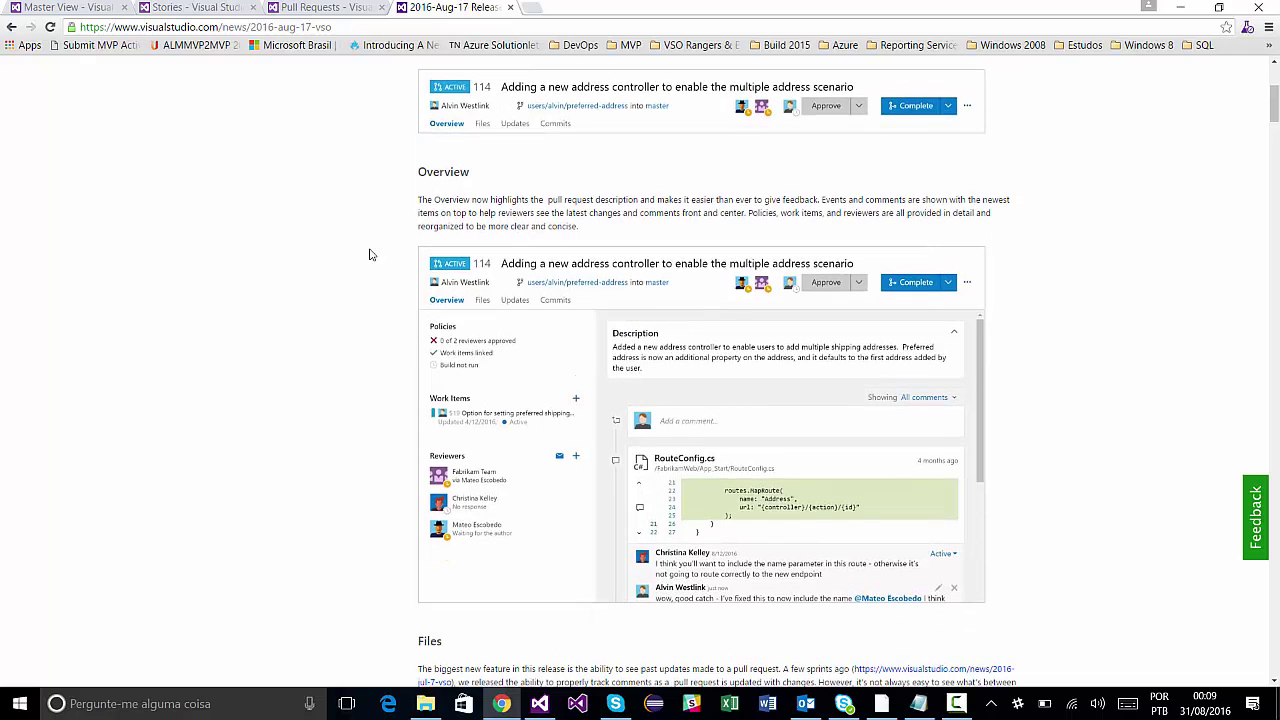
scroll(369, 255, down, 5)
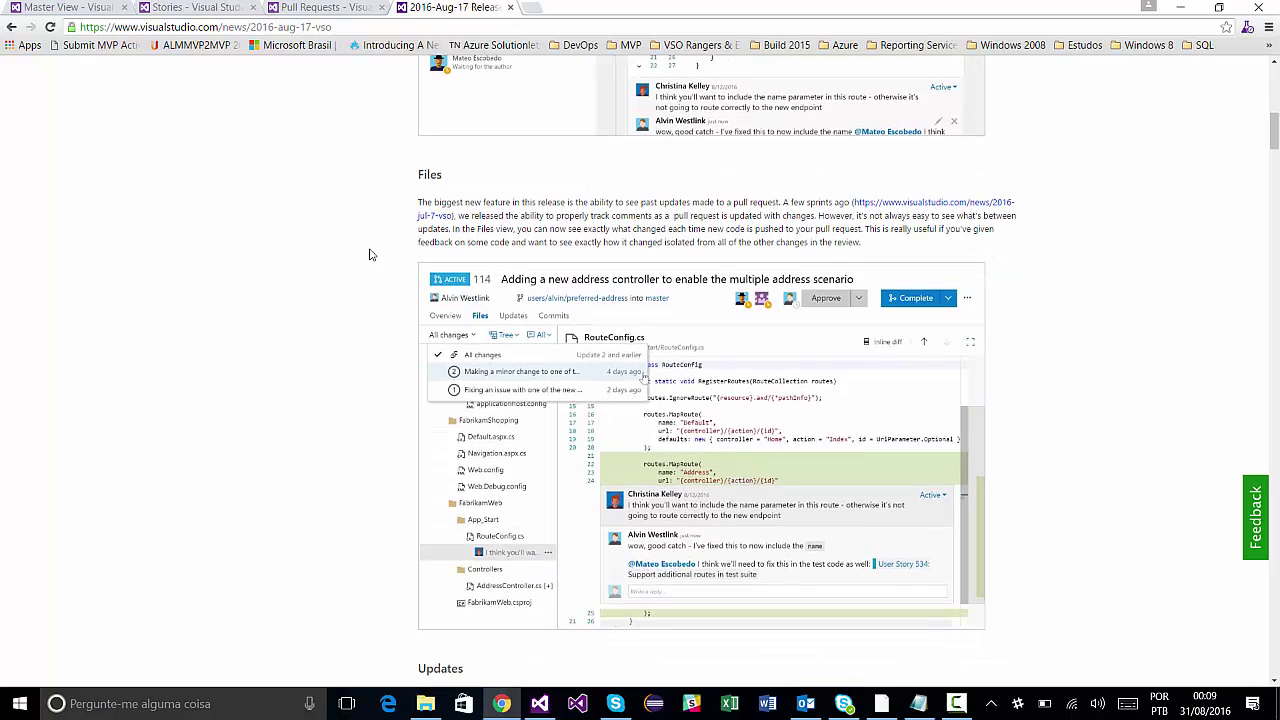
scroll(380, 242, up, 1)
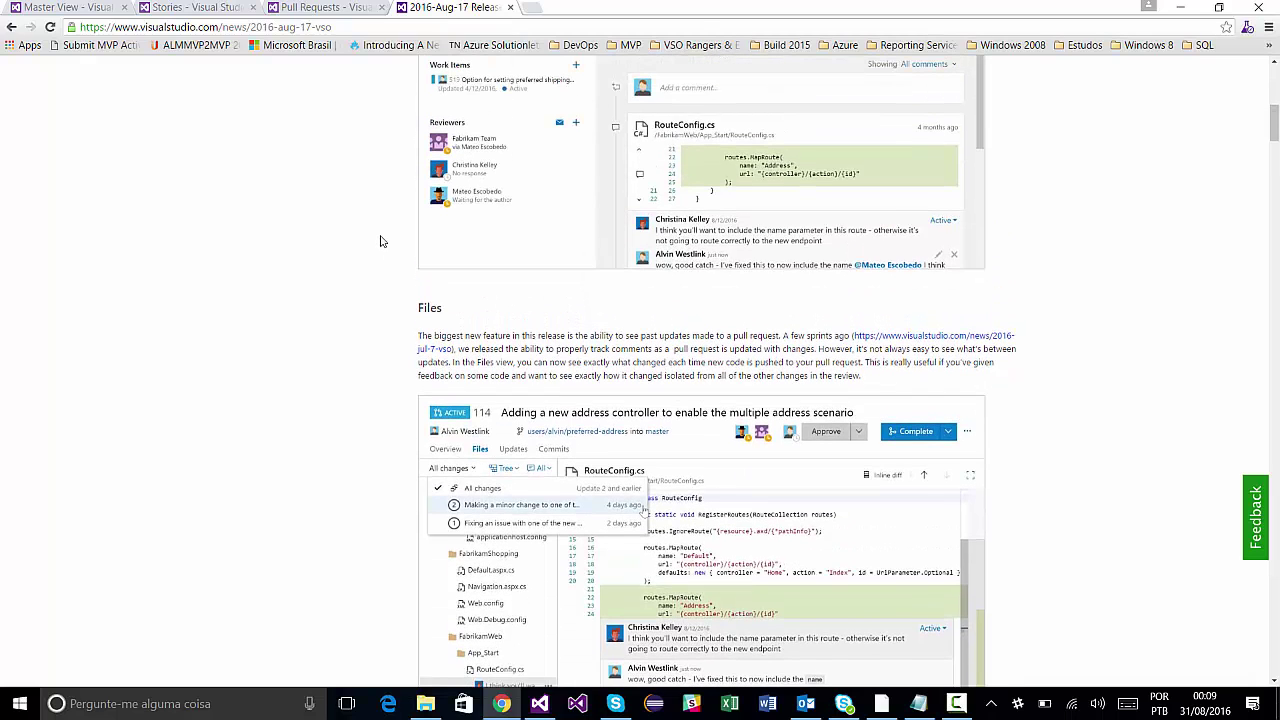
scroll(380, 241, down, 7)
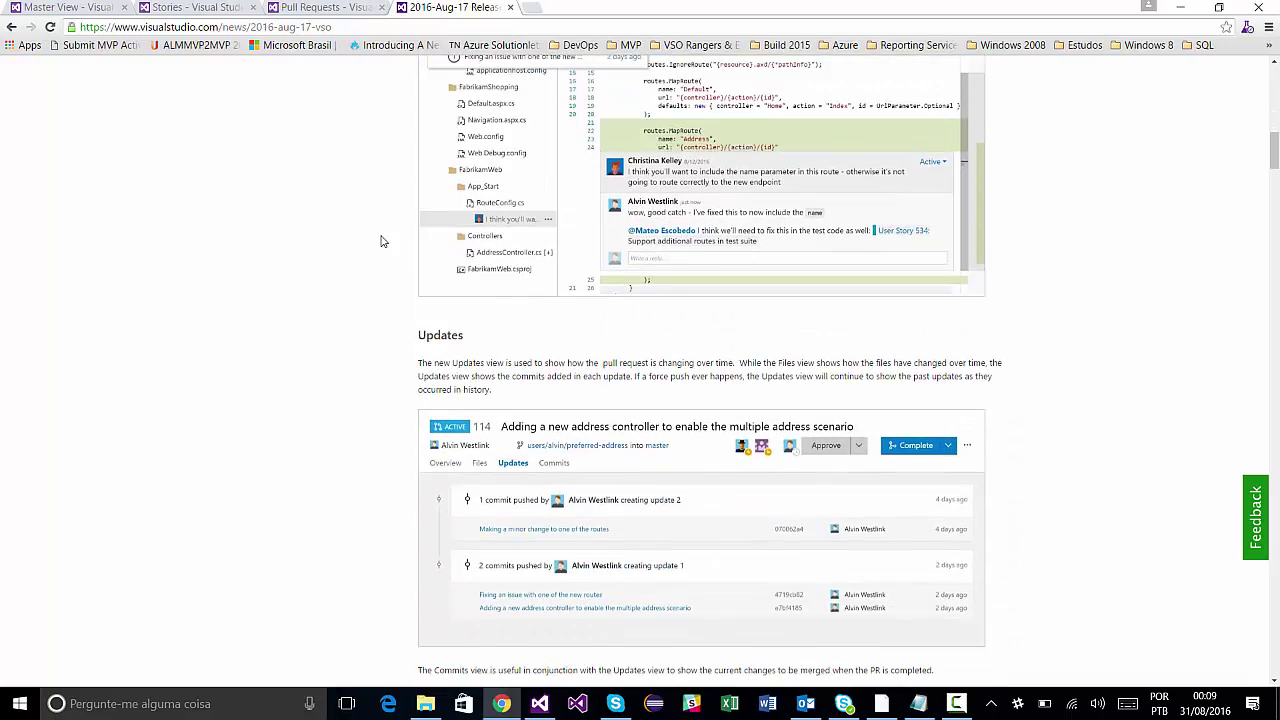
scroll(380, 241, down, 7)
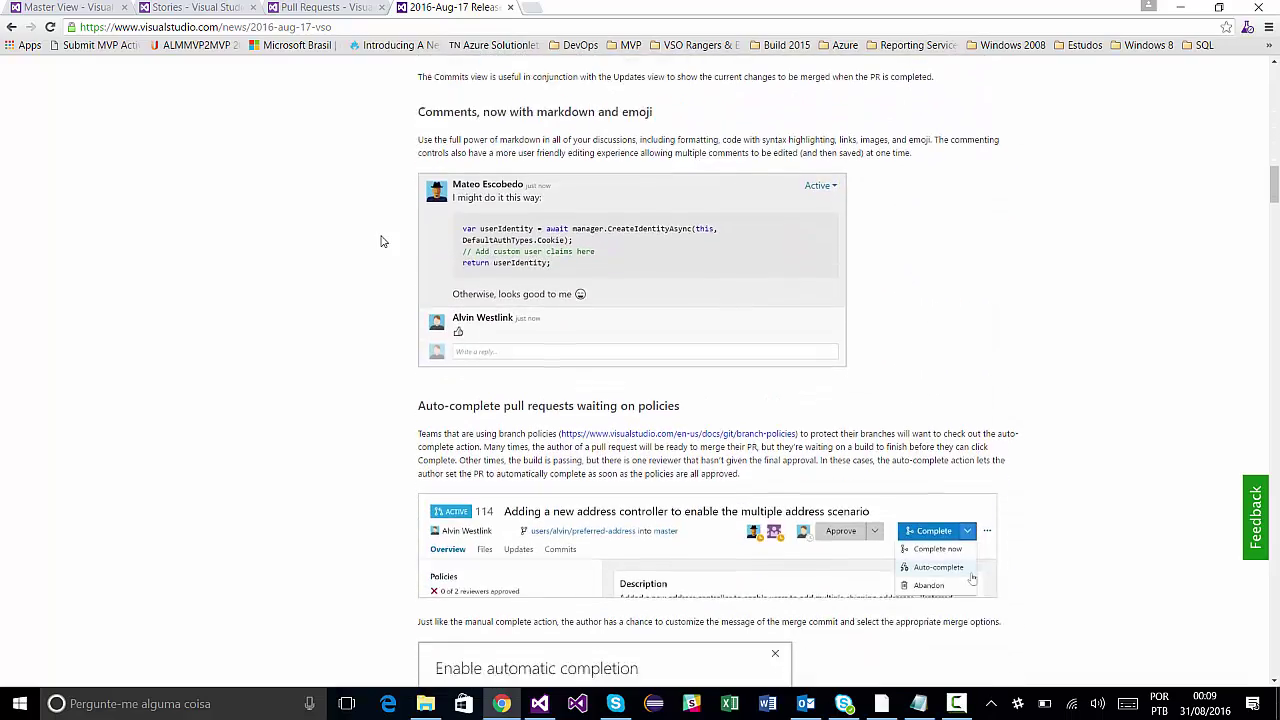
scroll(380, 241, down, 1)
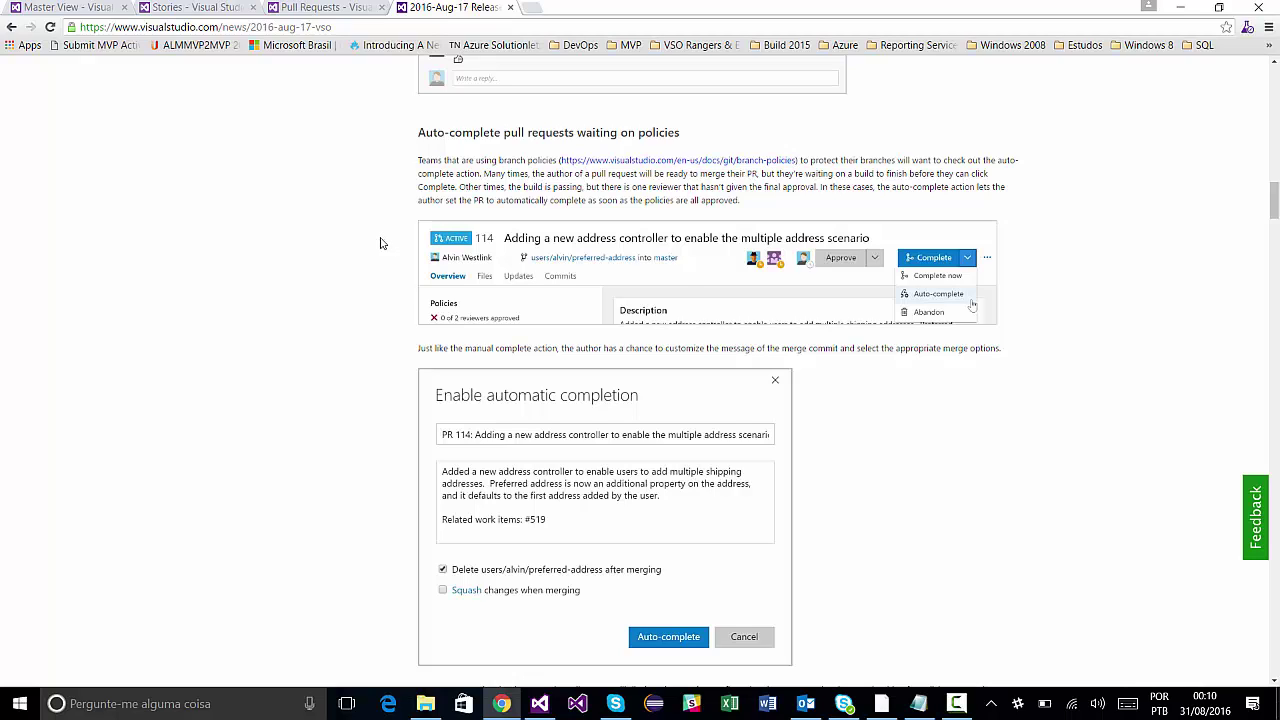
scroll(380, 243, down, 4)
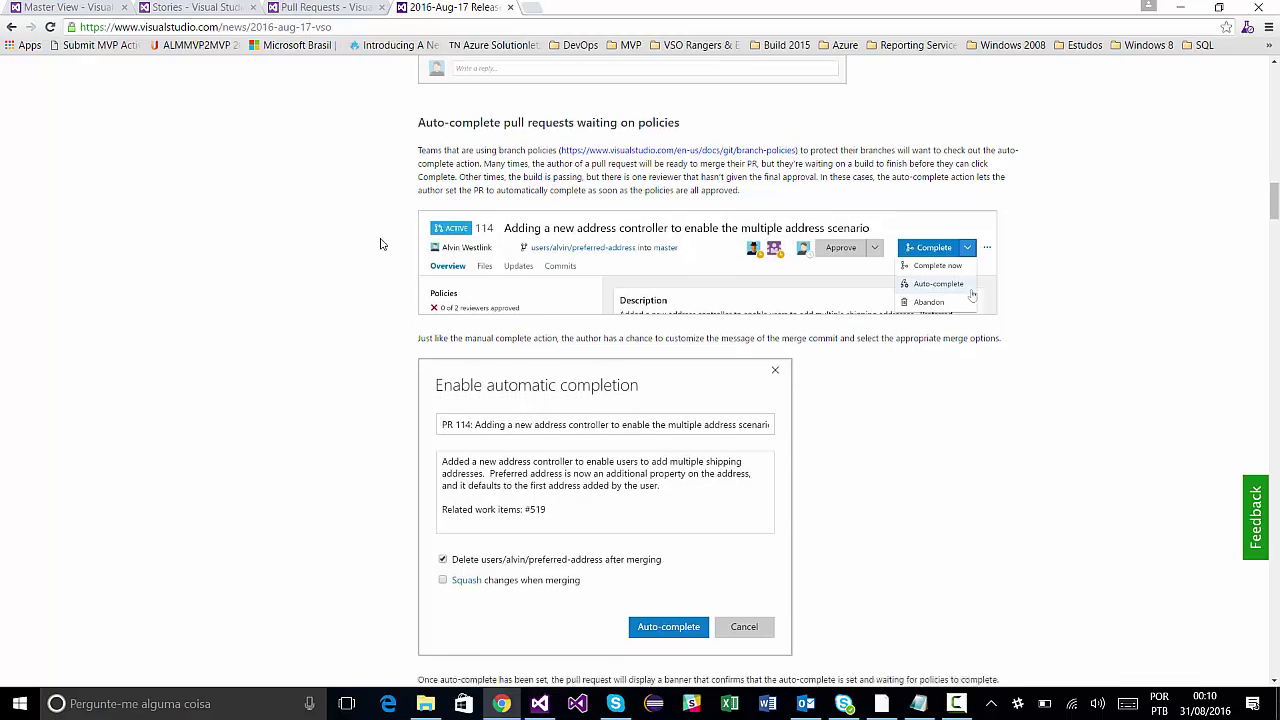
scroll(380, 243, up, 20)
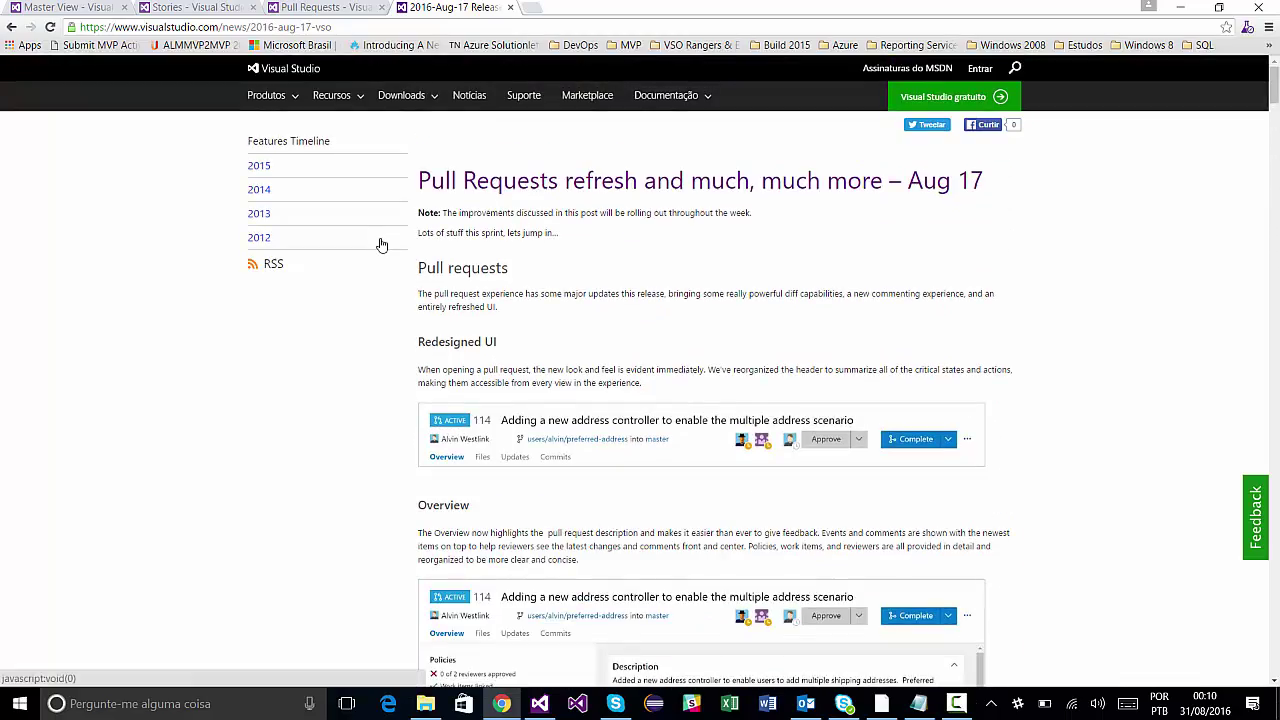
Review the Notepad outline's indented topic lines and the 'Auto-complete pull requests waiting on policies' line.
click(918, 704)
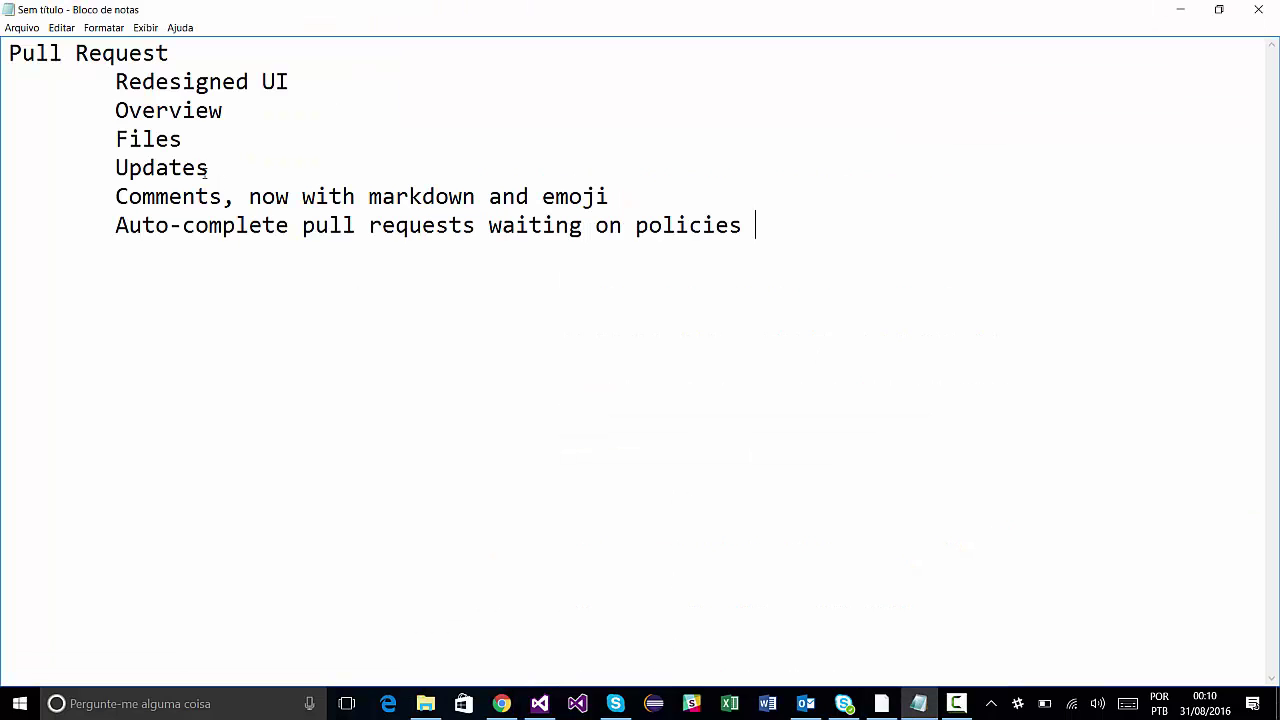
drag(116, 81, 380, 160)
click(291, 197)
drag(108, 230, 746, 232)
click(756, 237)
Open BankAccount.cs from the Bank solution's Solution Explorer.
click(543, 700)
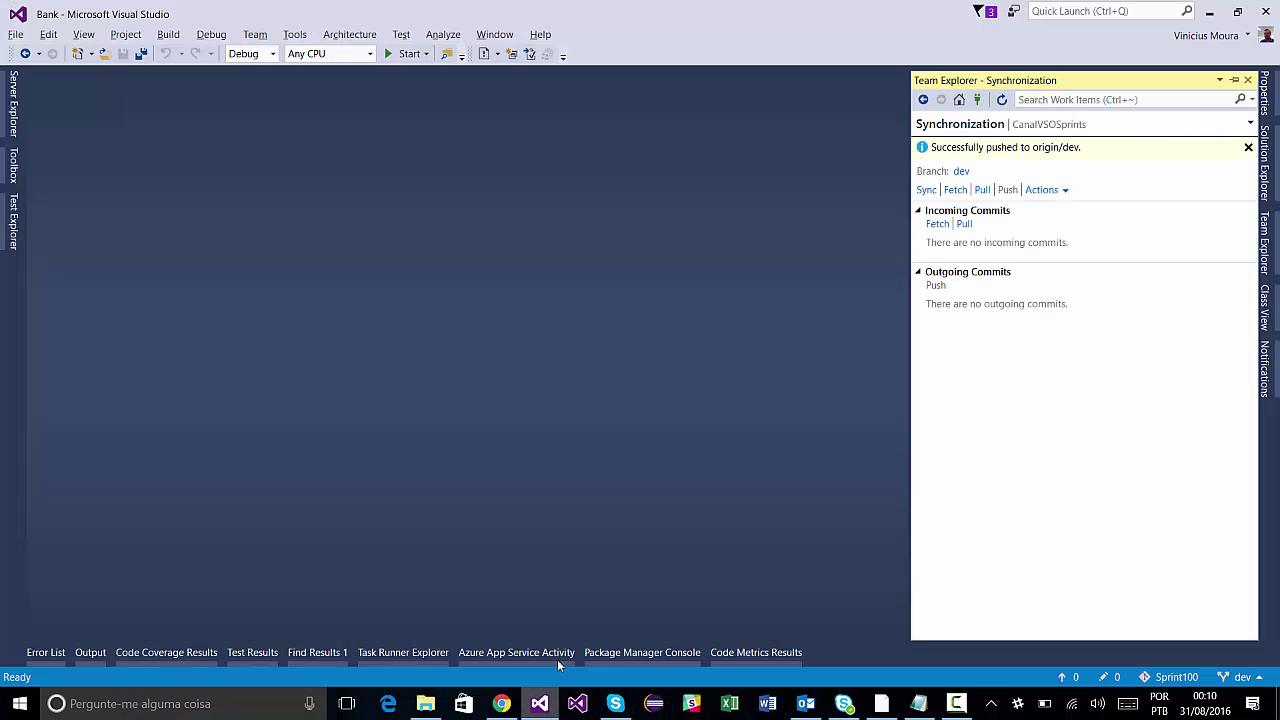
click(1265, 168)
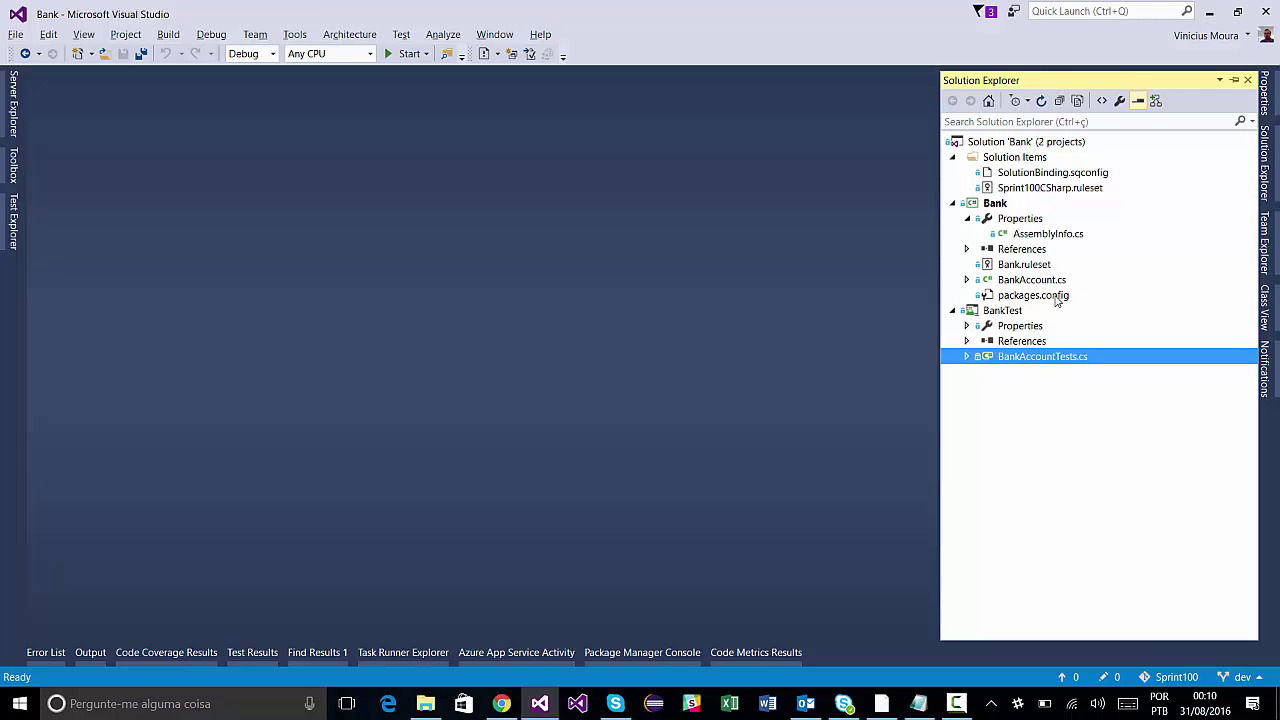
click(1050, 284)
double_click(1050, 280)
Add 'private string firstchange;' as line 12 of BankAccount.cs and save it.
click(372, 268)
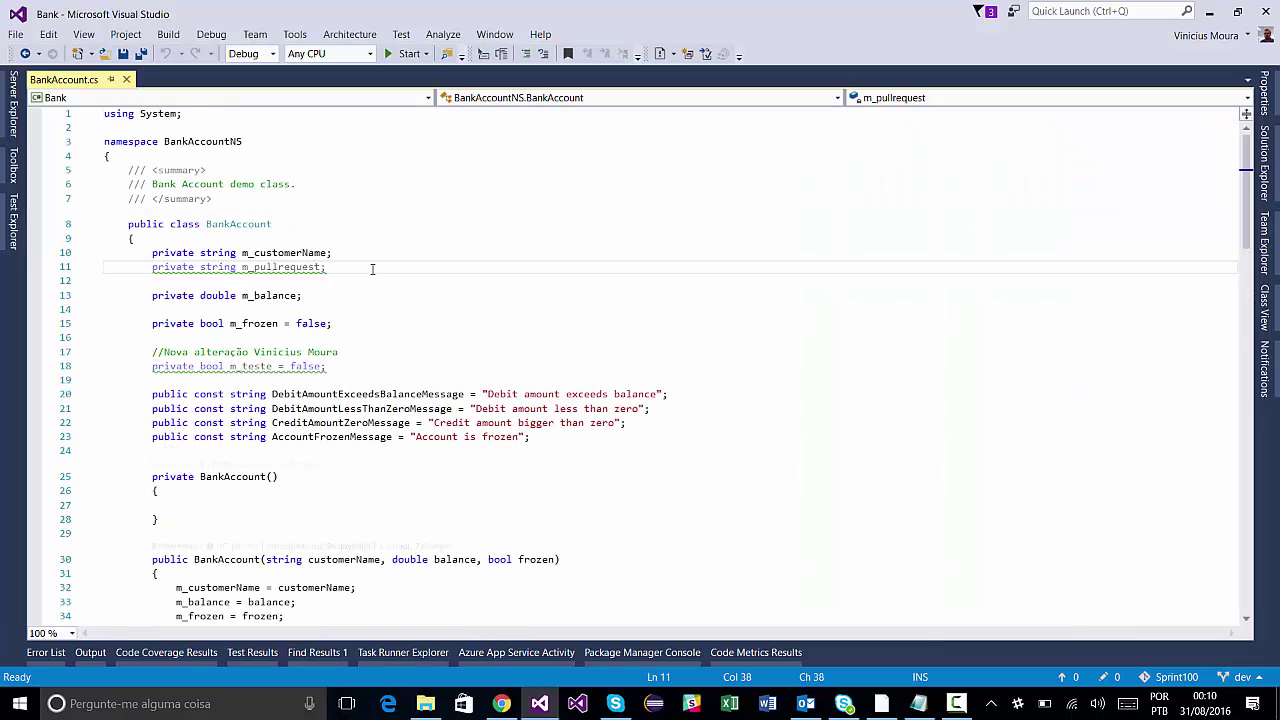
key(Return)
text(p)
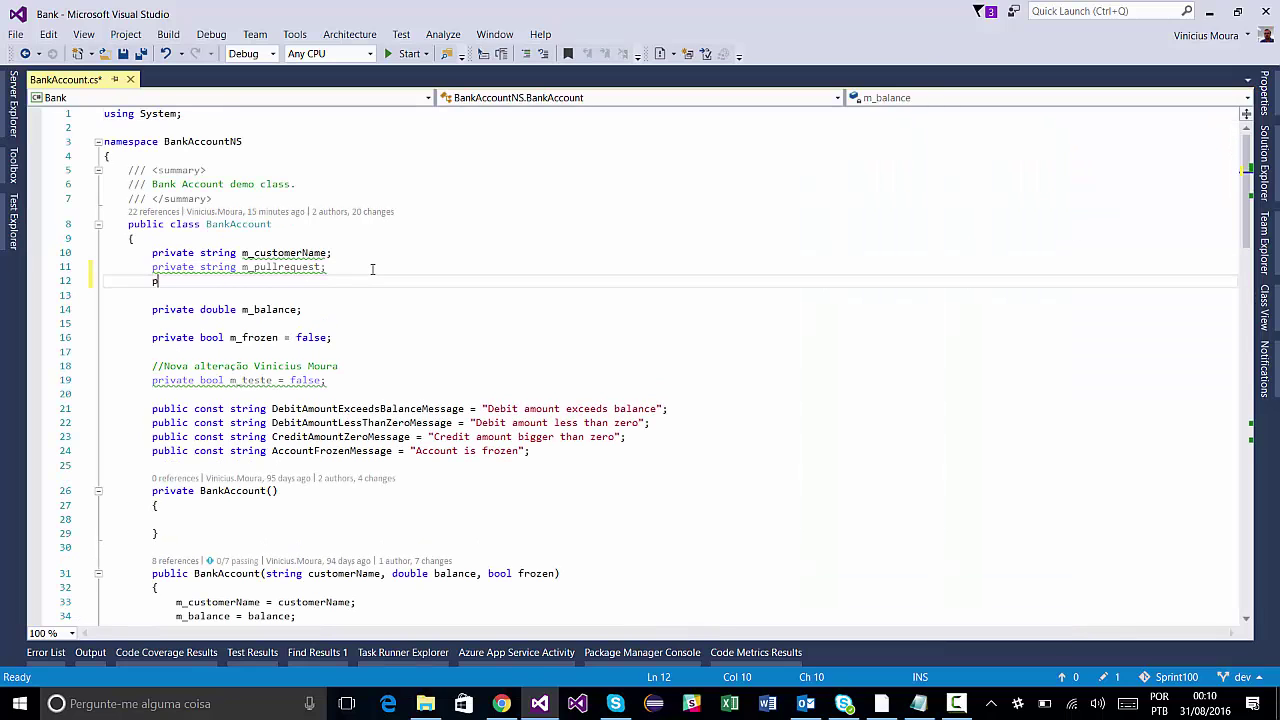
text(rivate string )
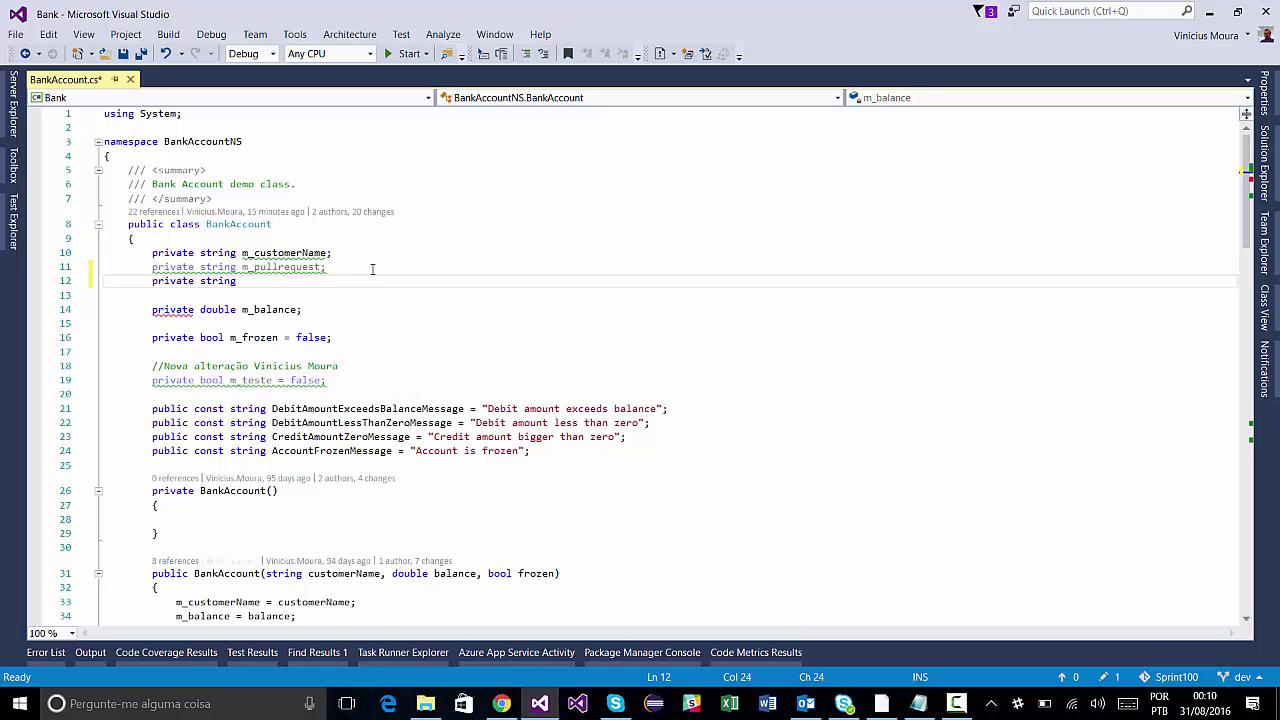
text(first)
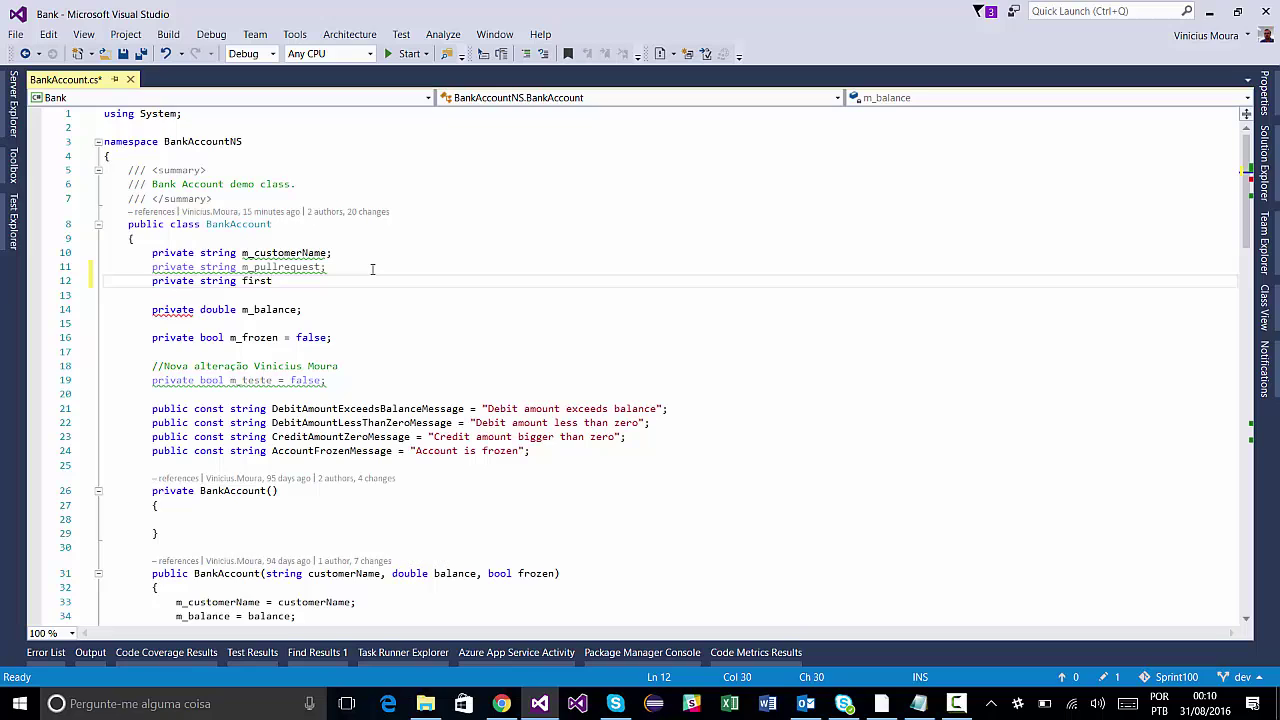
key(BackSpace)
text(string)
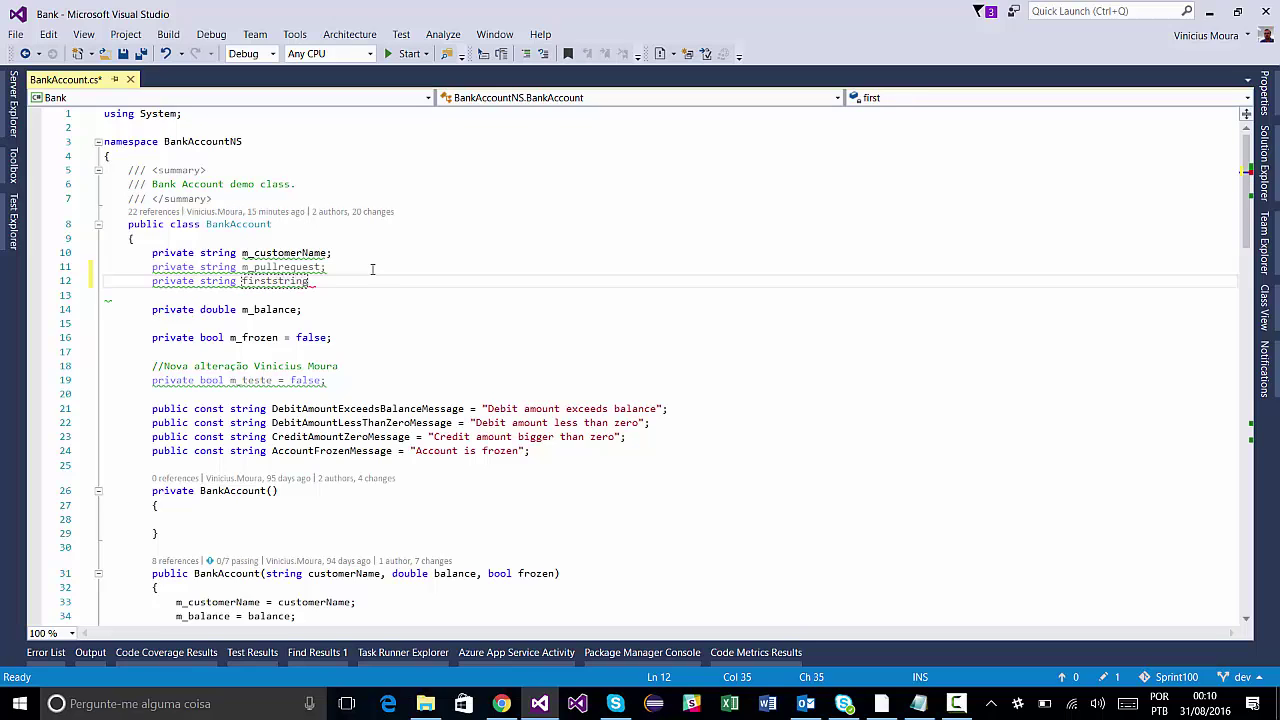
key(BackSpace)
key(BackSpace)
key(BackSpace)
key(BackSpace)
key(BackSpace)
key(BackSpace)
text(change;)
key(ctrl+s)
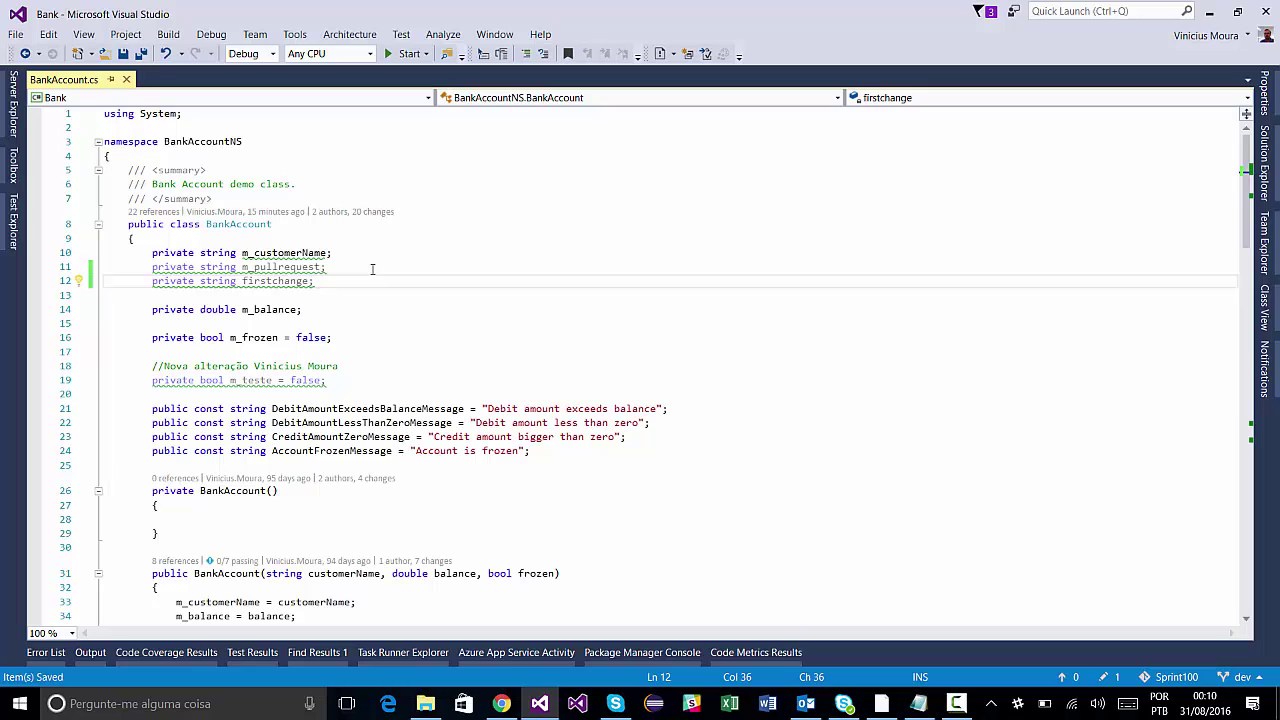
Close BankAccount.cs and open BankAccountTests.cs from Solution Explorer.
click(124, 80)
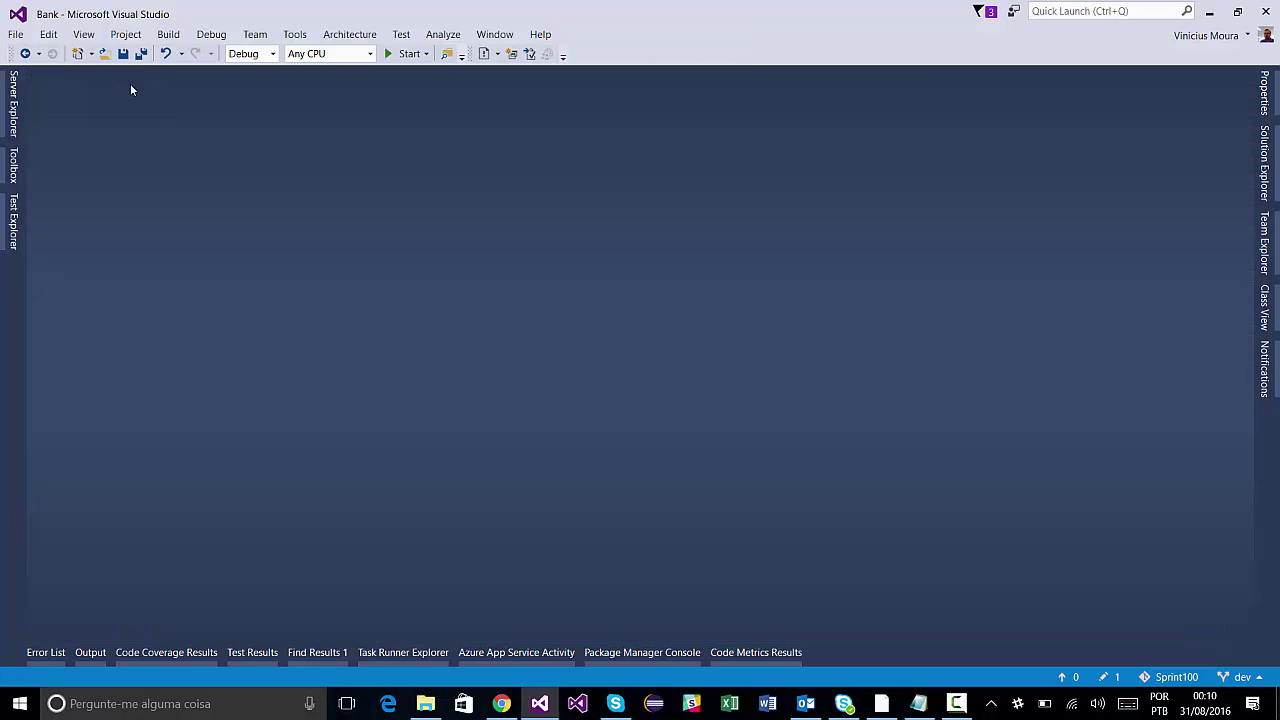
click(1263, 190)
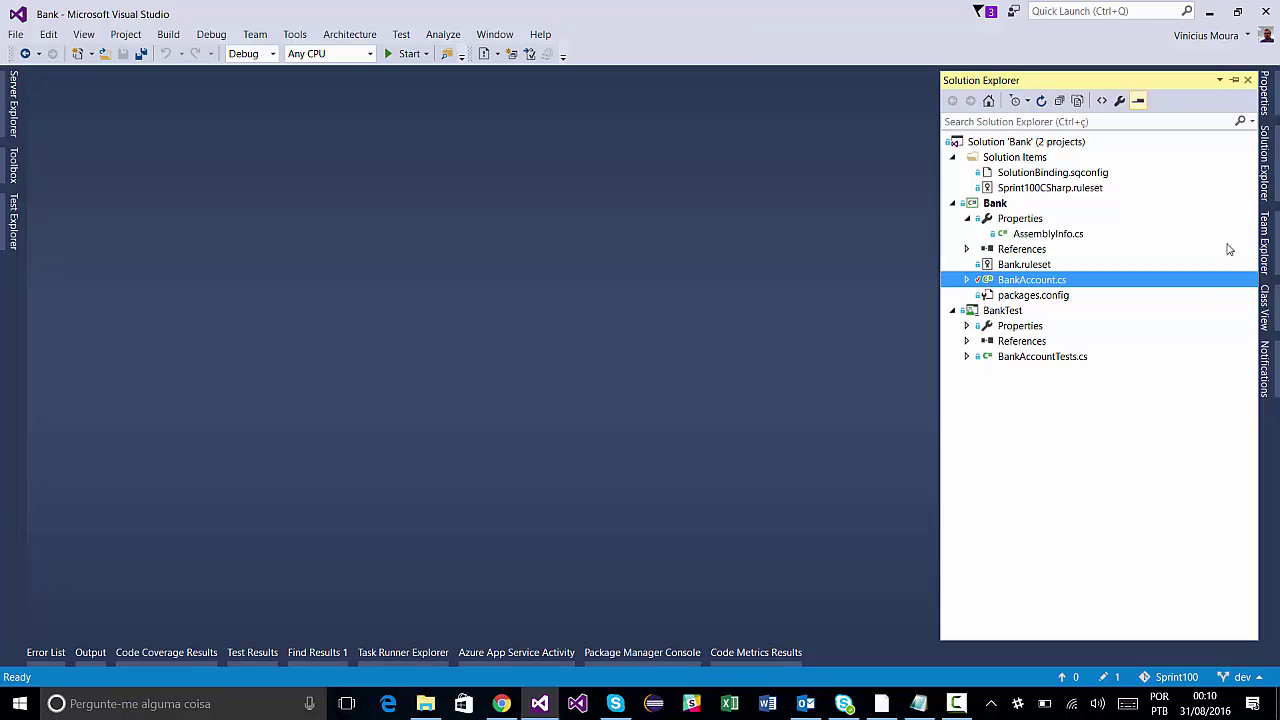
click(1031, 360)
double_click(1031, 357)
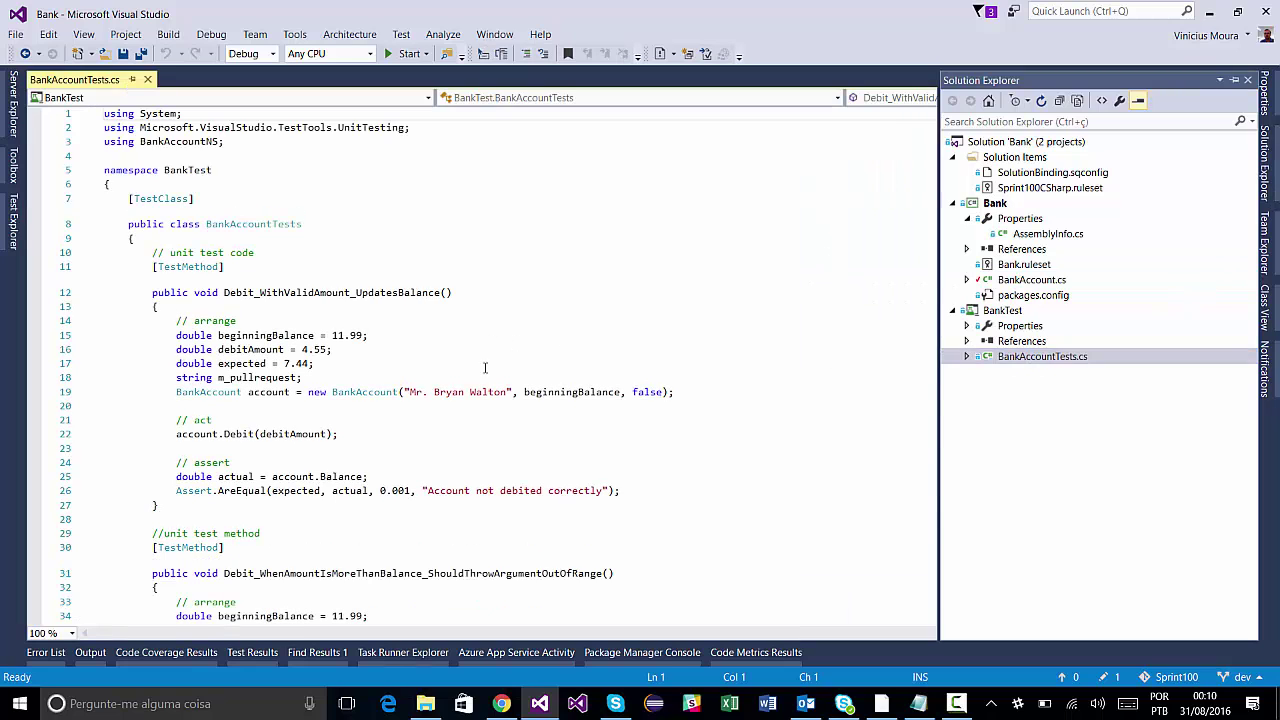
Add 'string firstchange;' on line 19 of BankAccountTests.cs, save and close it, and show Synchronization.
click(421, 376)
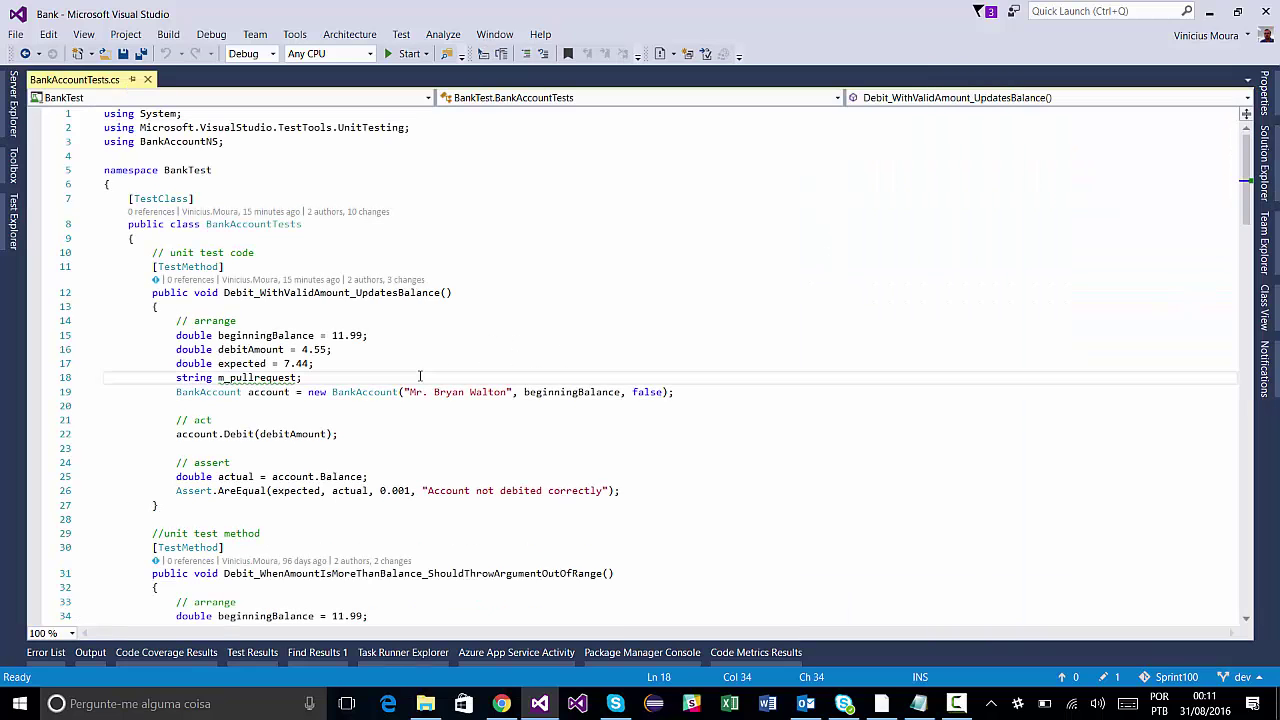
key(Return)
text(st)
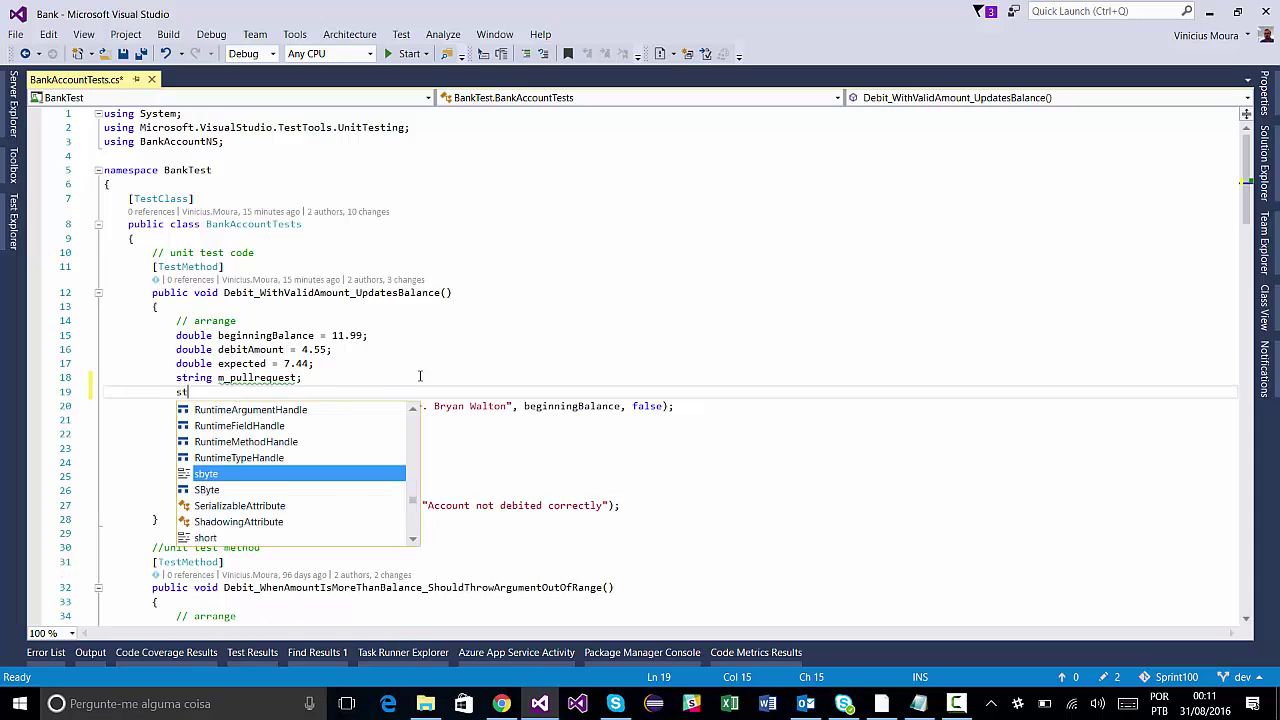
text(ring fir)
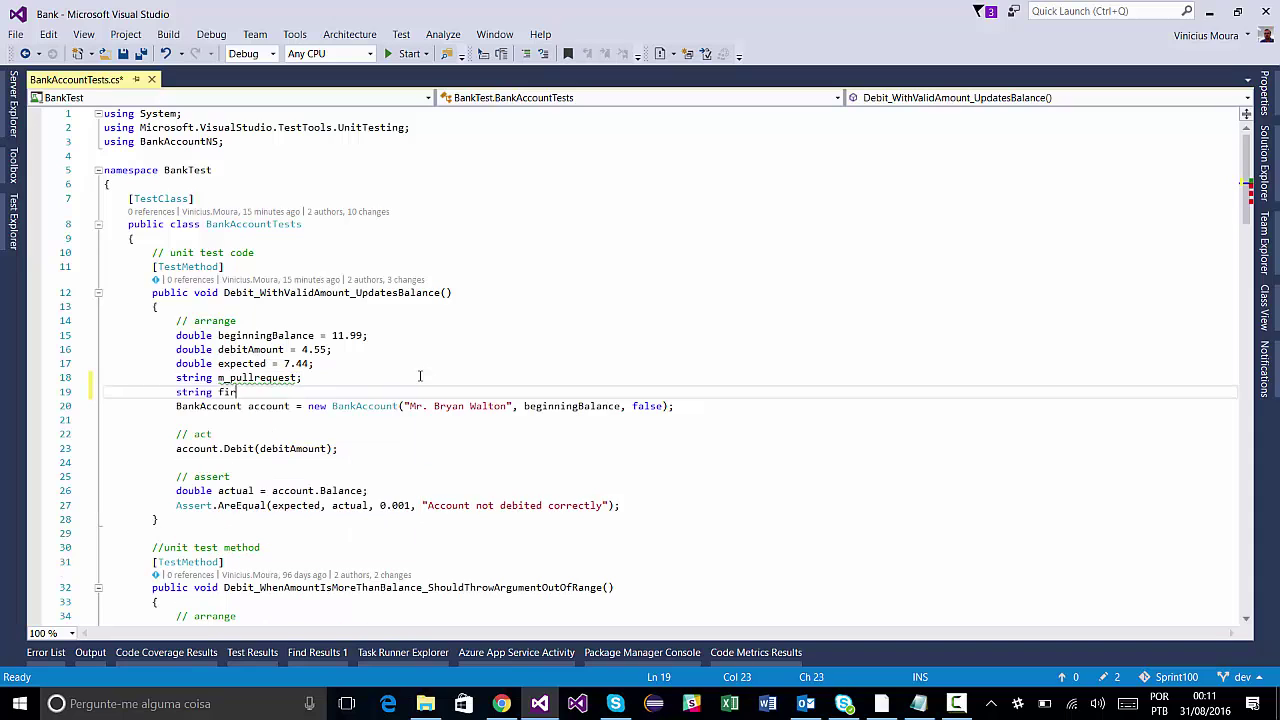
text(stchange;)
key(ctrl+s)
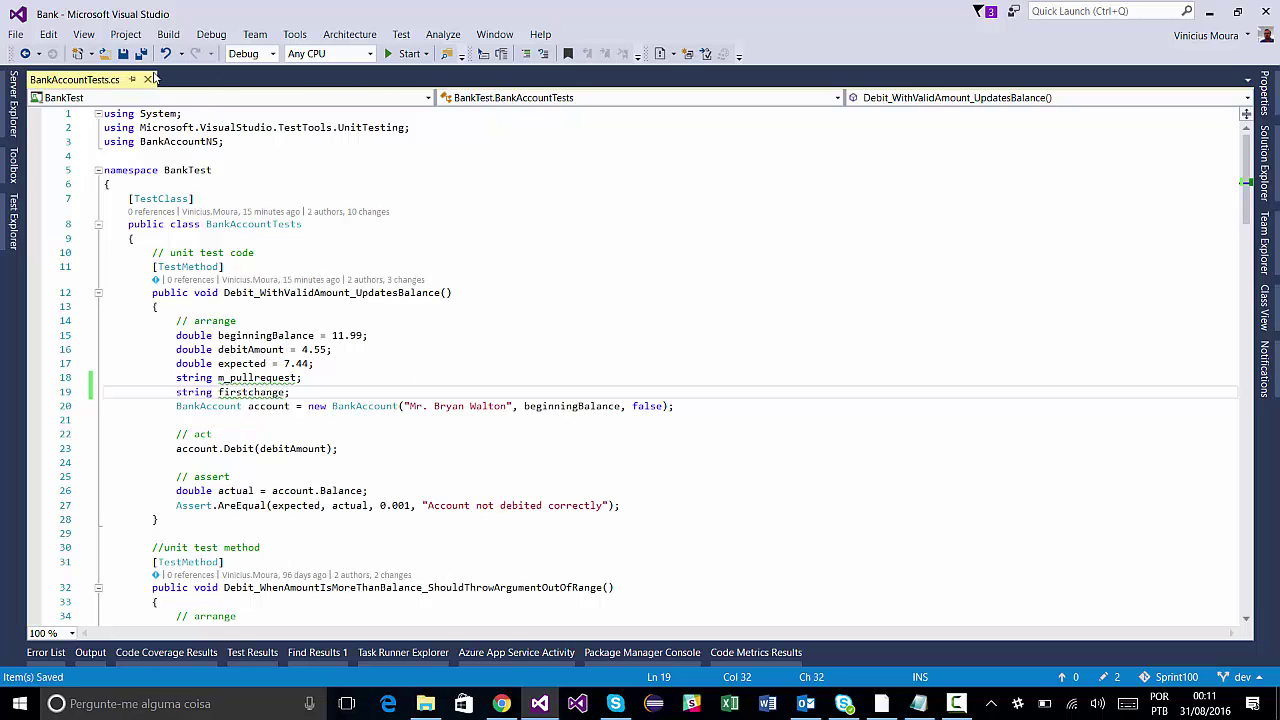
click(147, 79)
click(1264, 162)
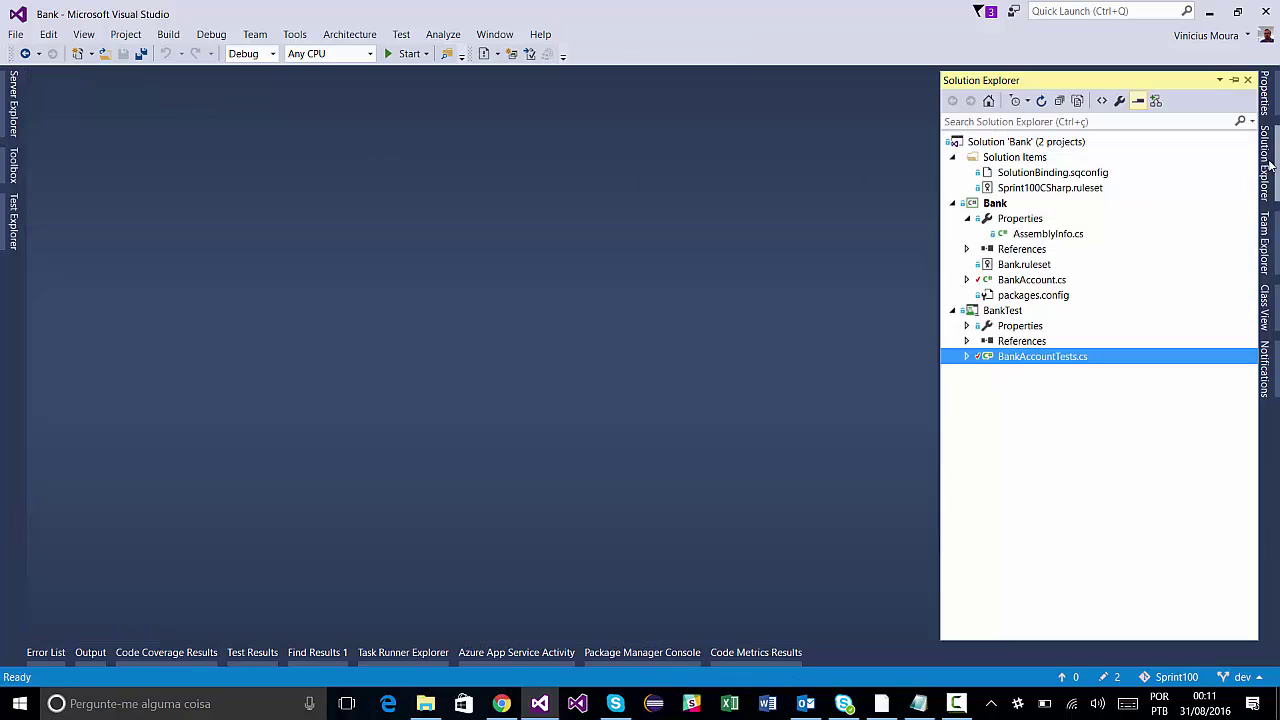
click(1265, 245)
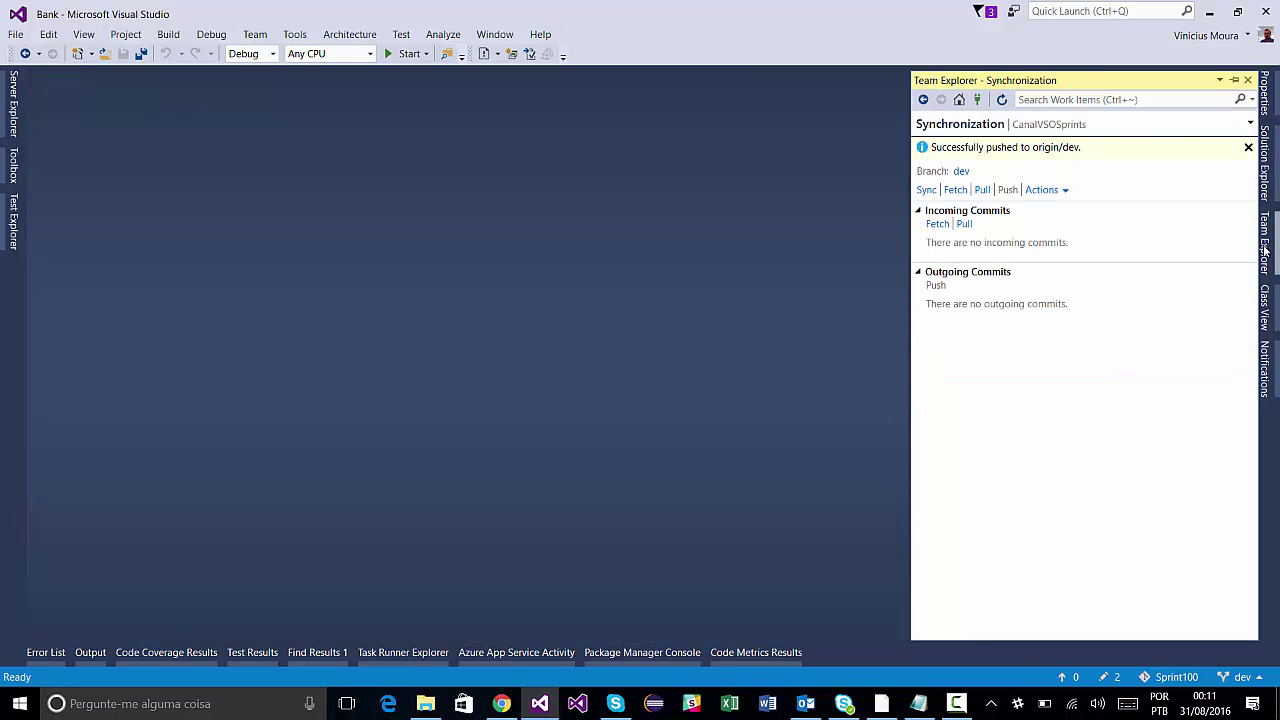
Enter the commit message 'first Change' on Team Explorer's Changes page.
click(958, 101)
click(980, 250)
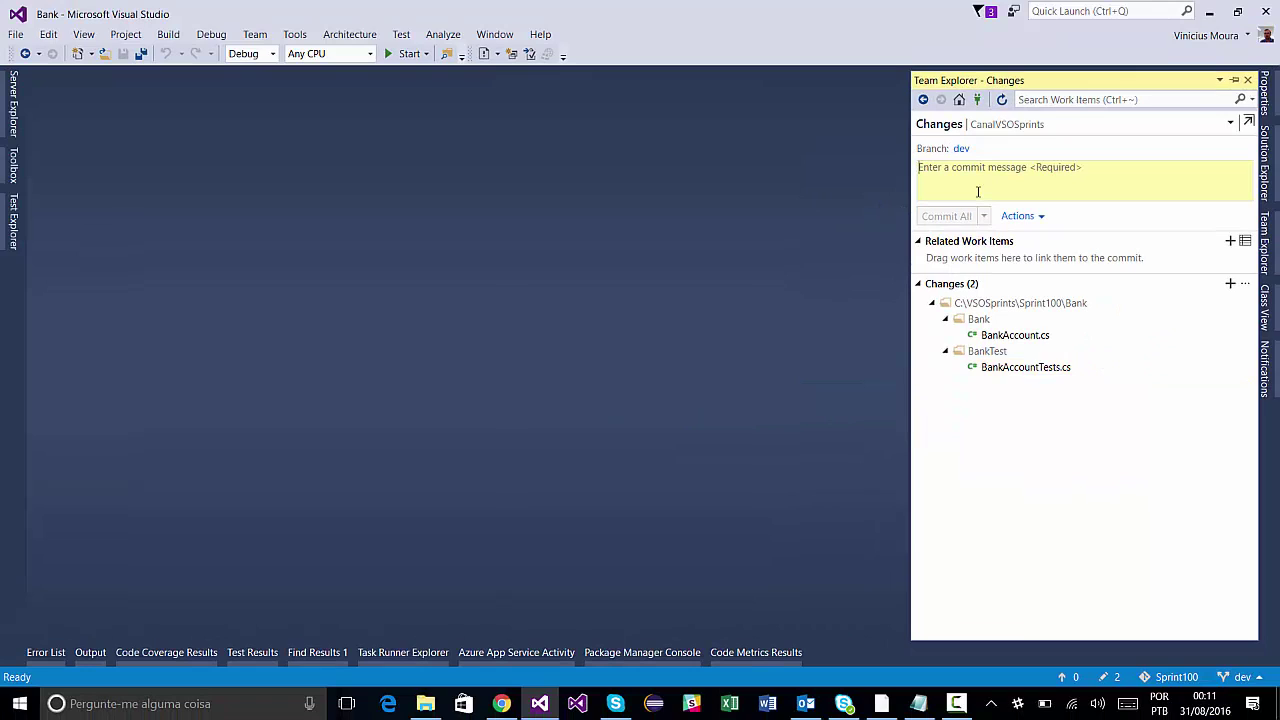
text(ae)
key(BackSpace)
key(BackSpace)
text(Ch)
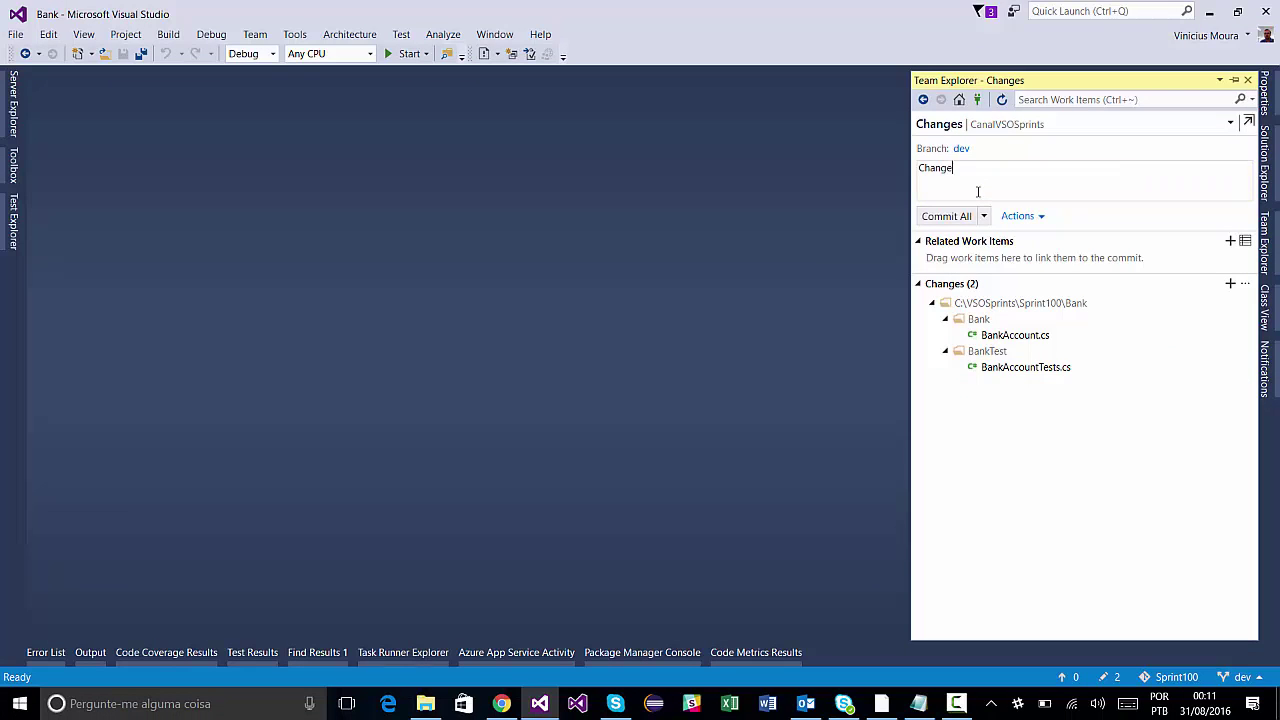
text(ange)
key(Home)
text(first)
Commit All and Sync both changed files to the dev branch, then return to Chrome.
click(983, 216)
click(1046, 276)
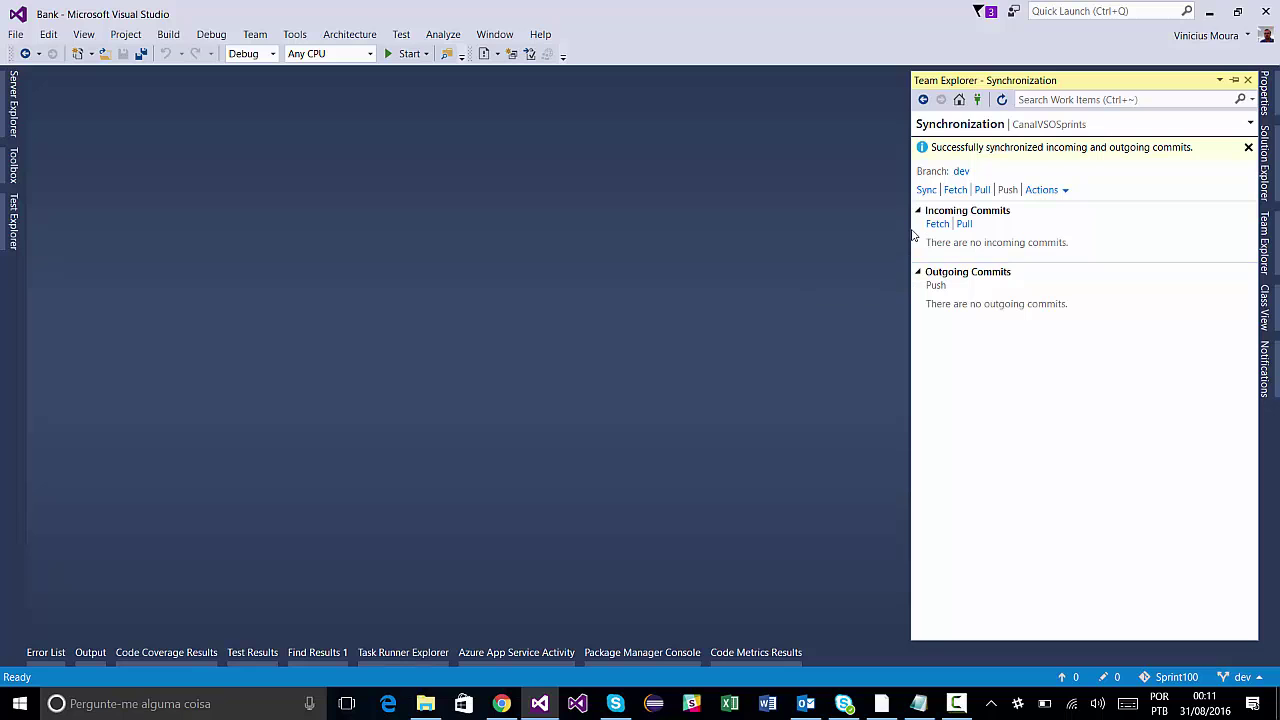
key(alt+Tab)
key(alt+Tab)
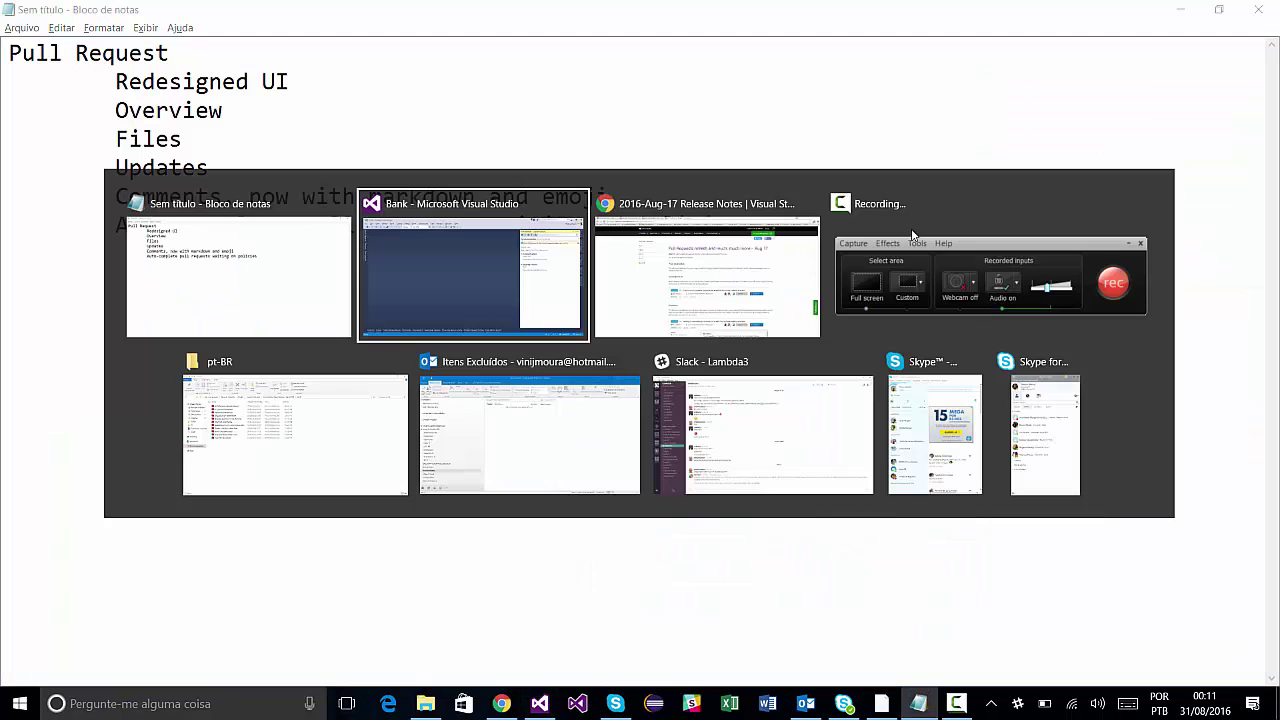
key(alt+Tab)
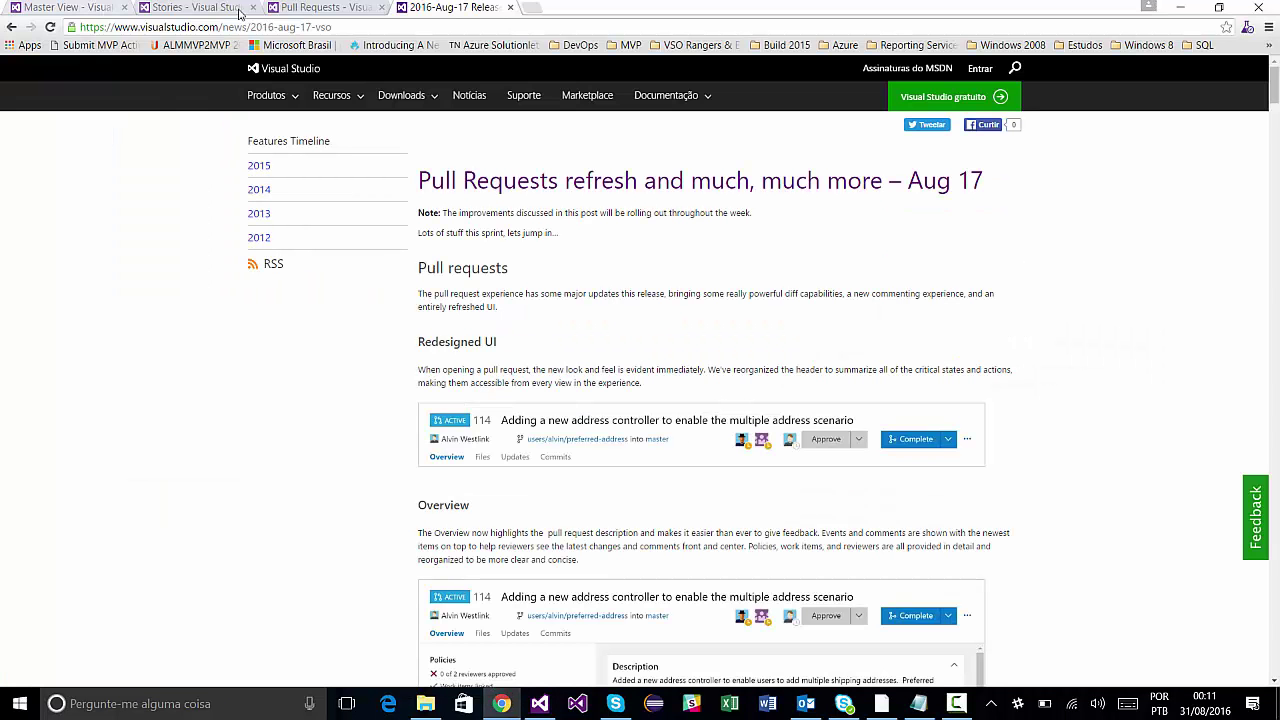
Switch to the Pull Requests browser tab for the CanalVSOSprints project.
click(322, 8)
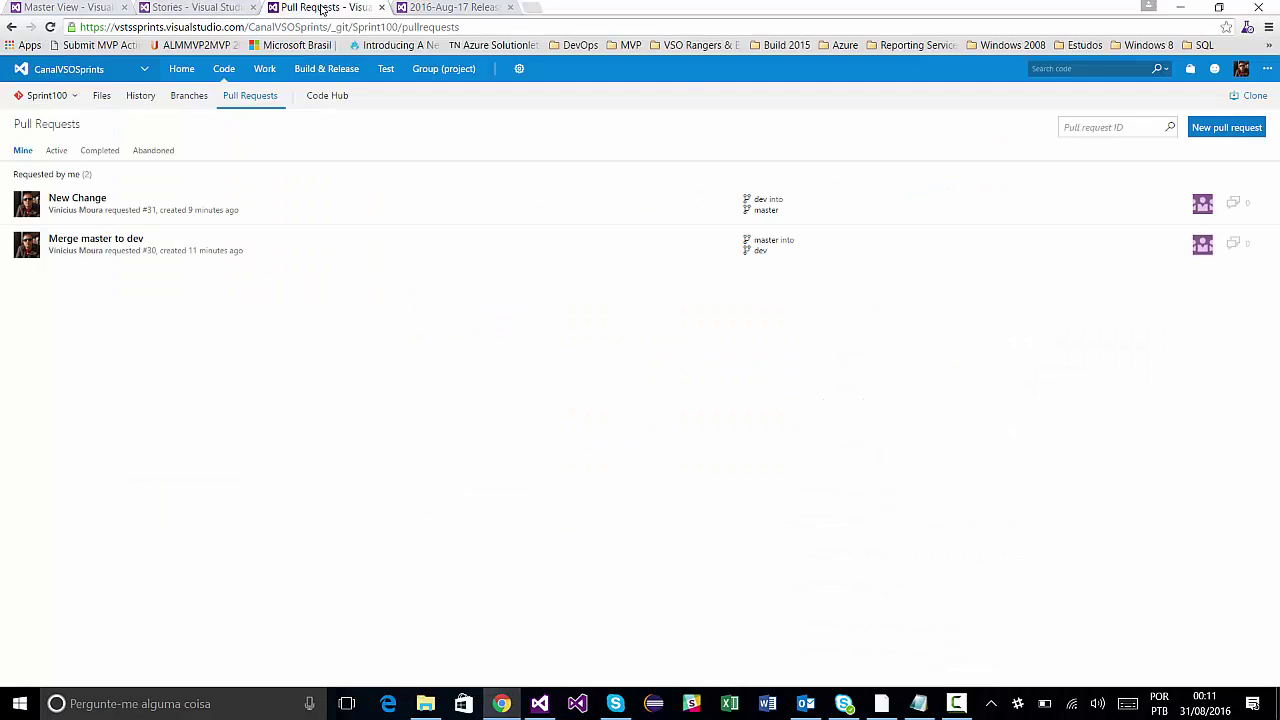
Open existing pull request 31 'New Change' (dev into master) from the new pull request notice.
click(1212, 137)
click(1246, 131)
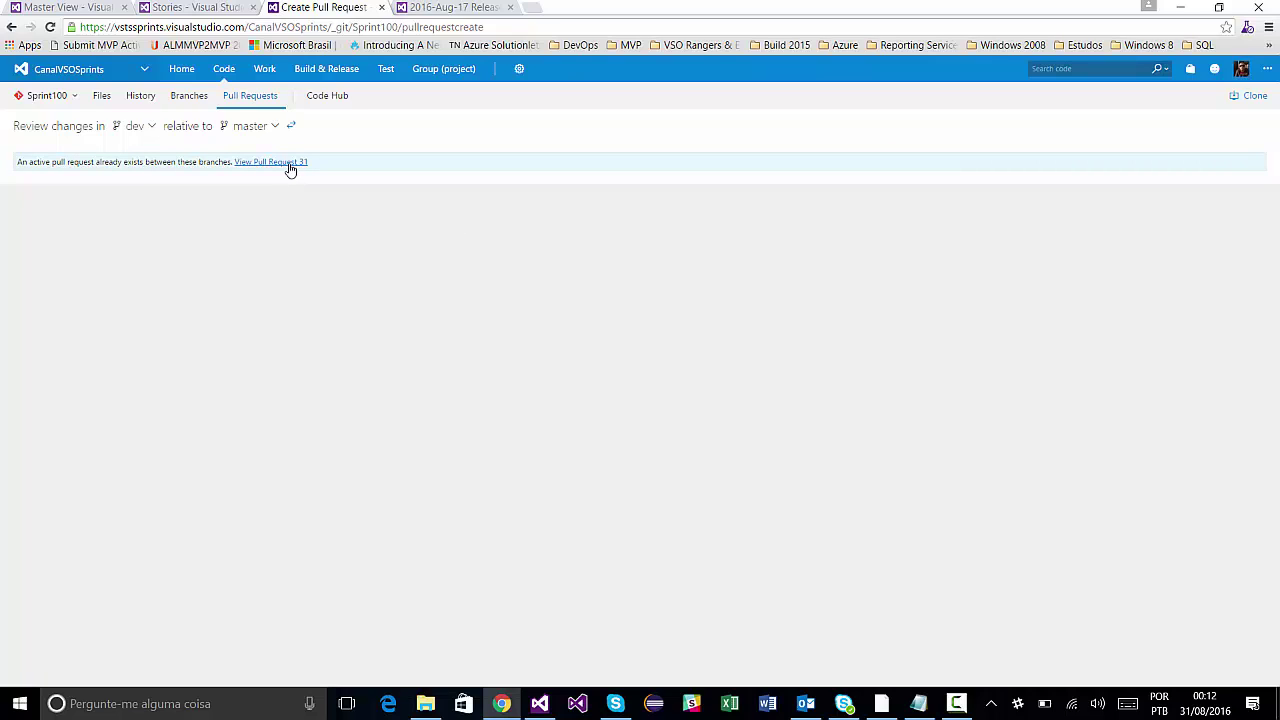
click(288, 165)
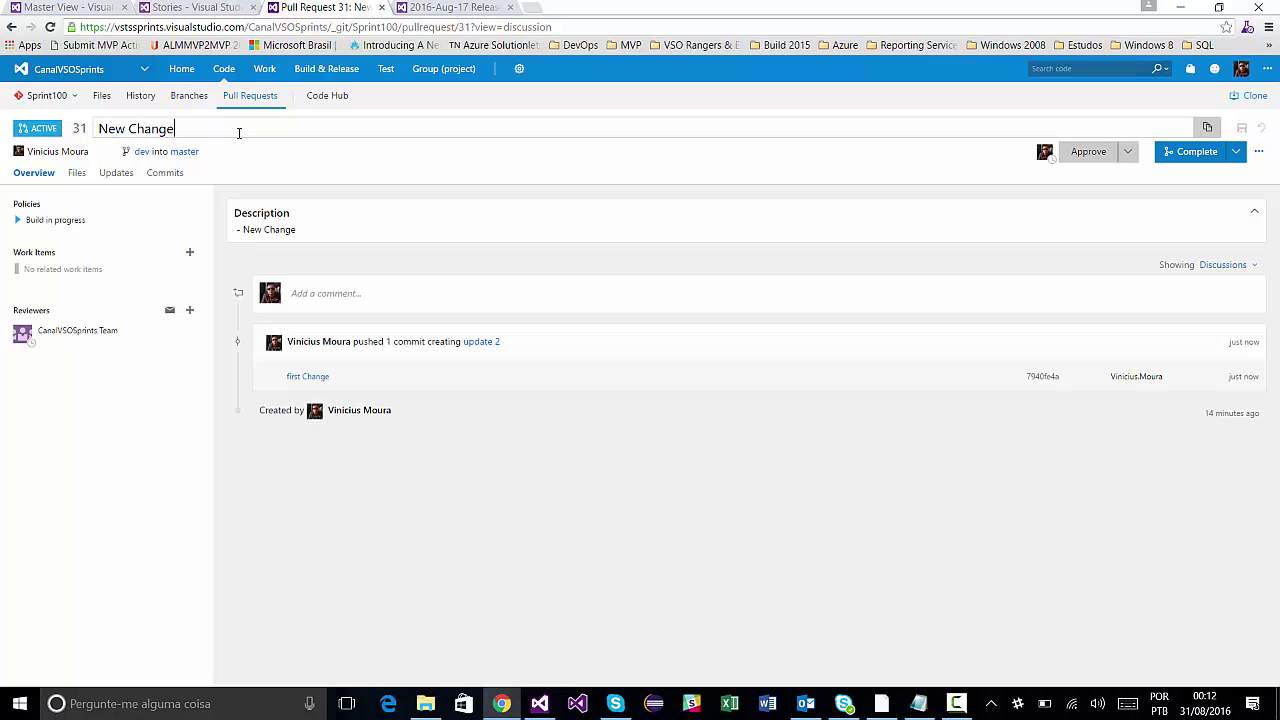
key(BackSpace)
click(1128, 155)
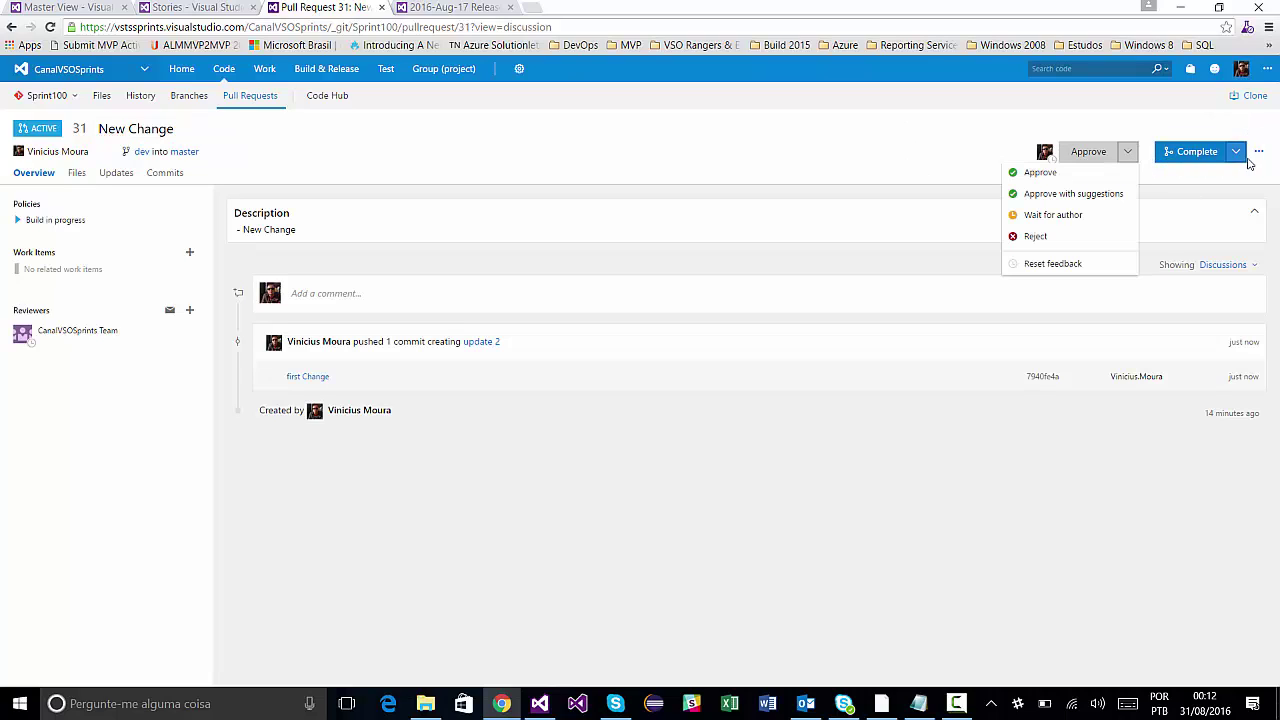
click(1236, 152)
click(965, 158)
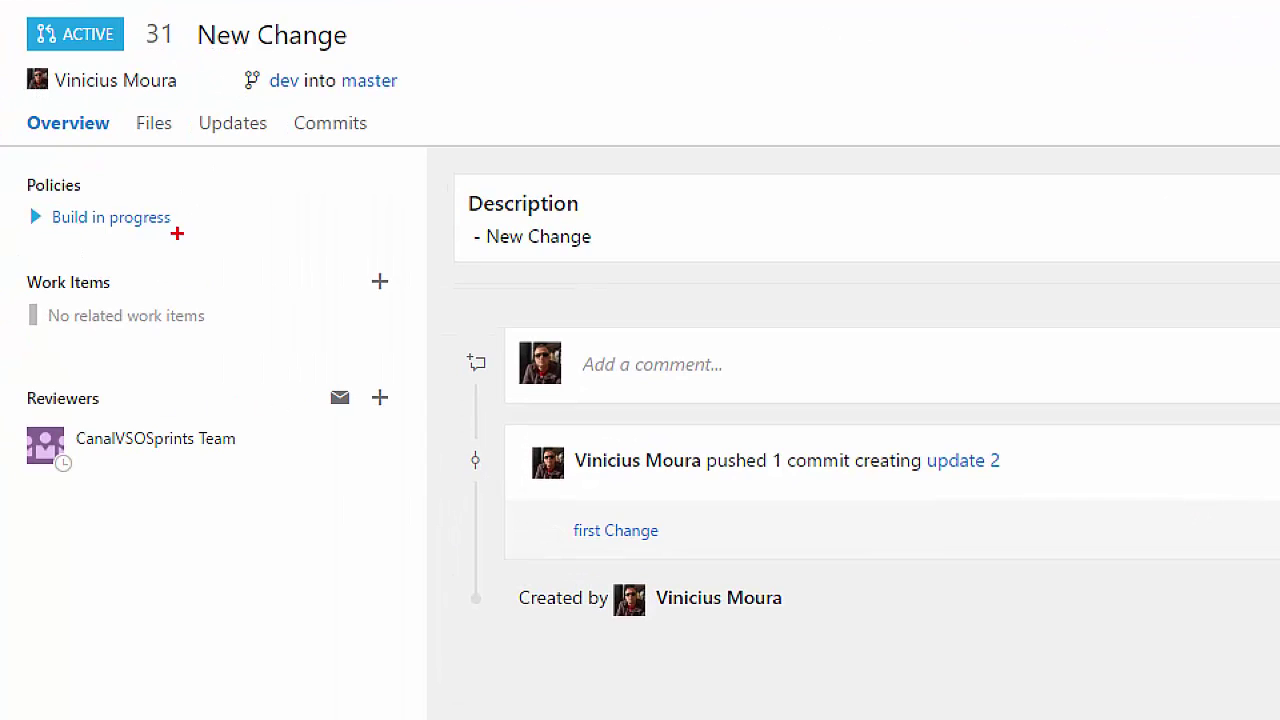
drag(177, 237, 347, 303)
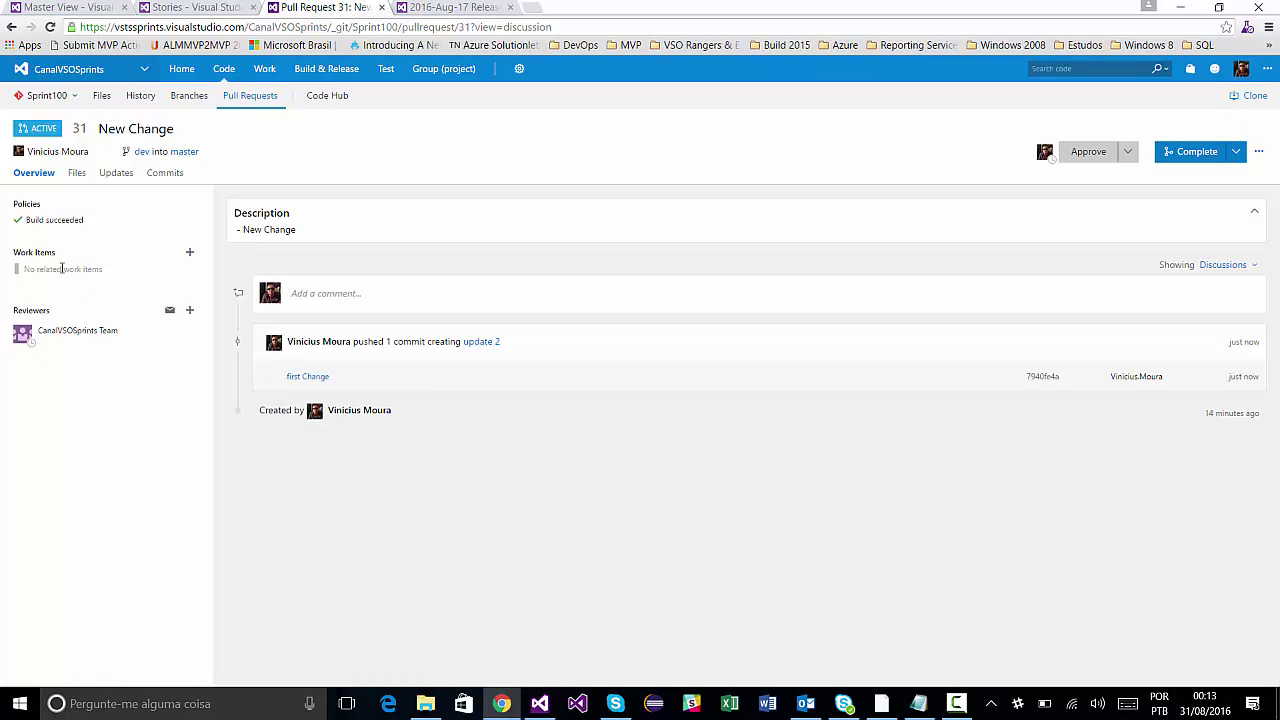
key(ctrl+1)
click(124, 270)
drag(151, 283, 303, 350)
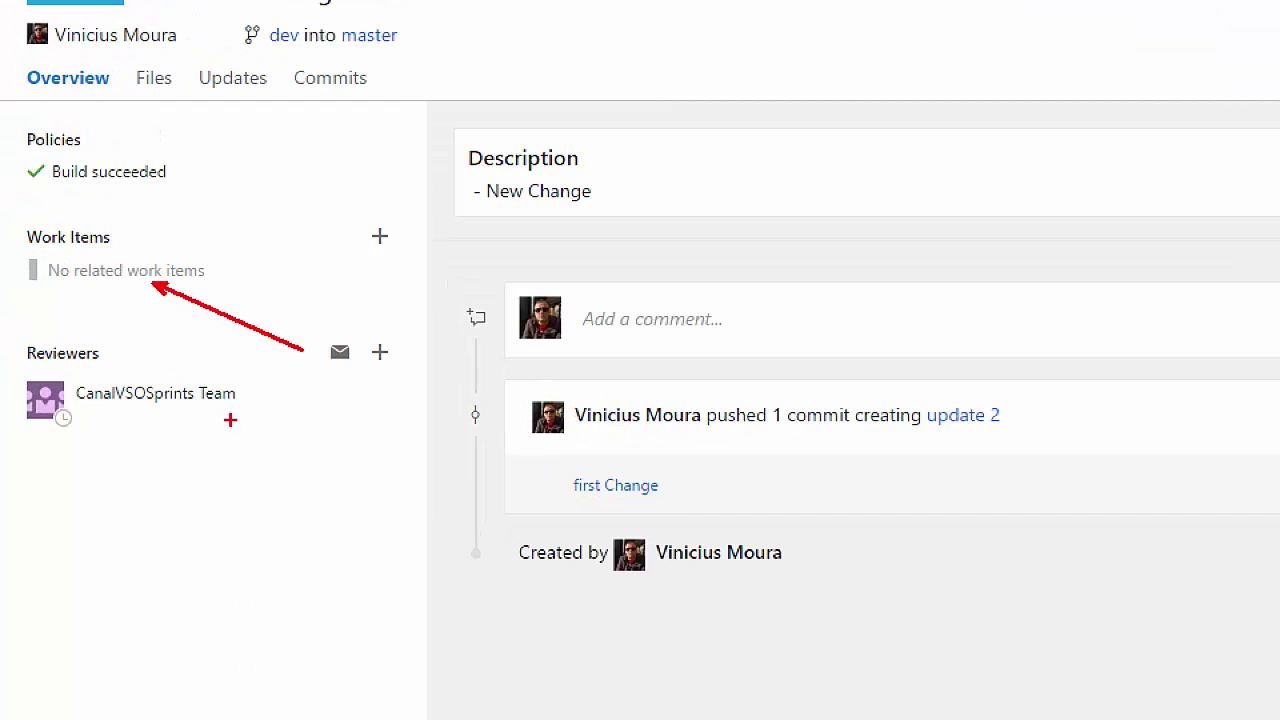
drag(221, 433, 335, 514)
drag(196, 180, 285, 228)
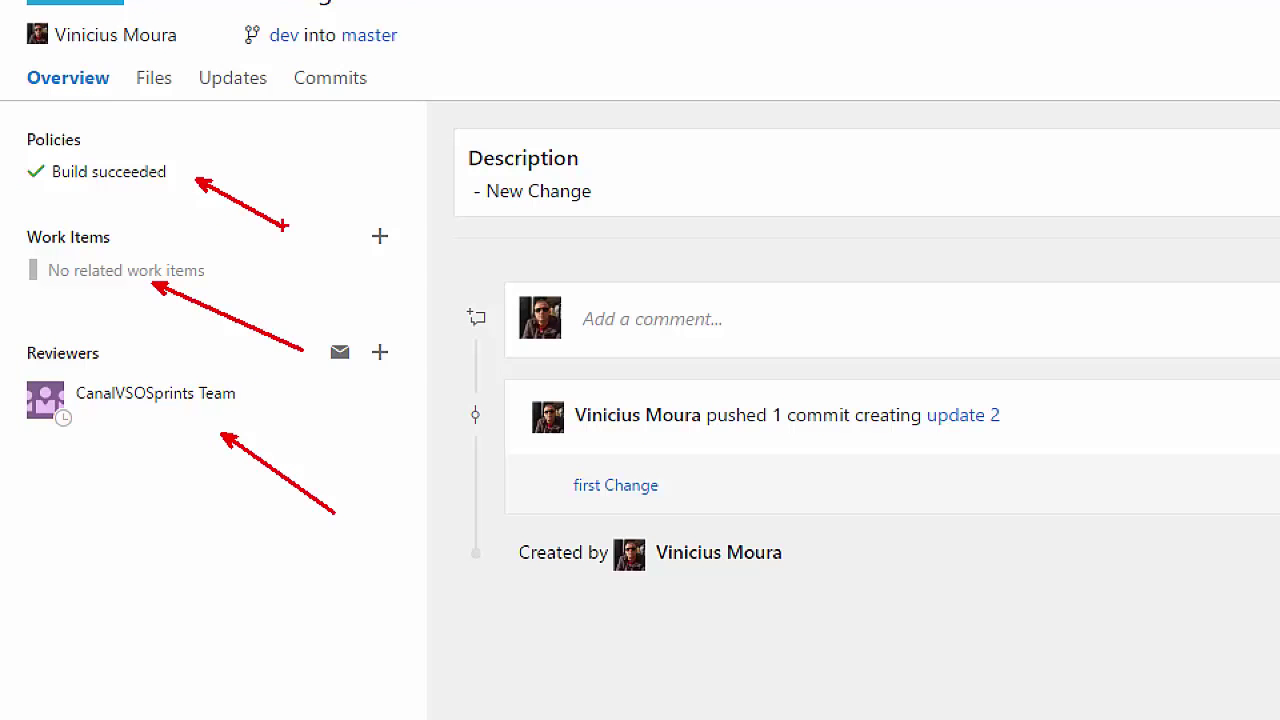
key(Escape)
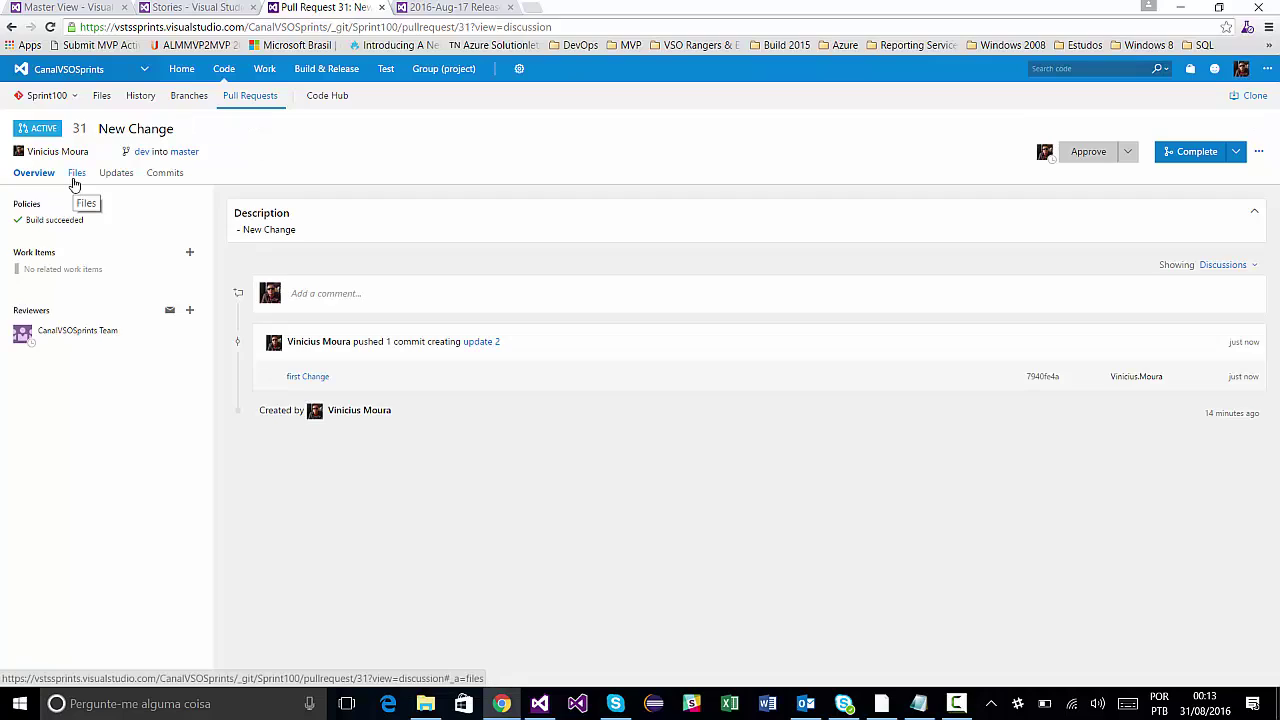
Open the Files view and BankAccount.cs diff, inspecting the updates list and changed lines.
click(74, 180)
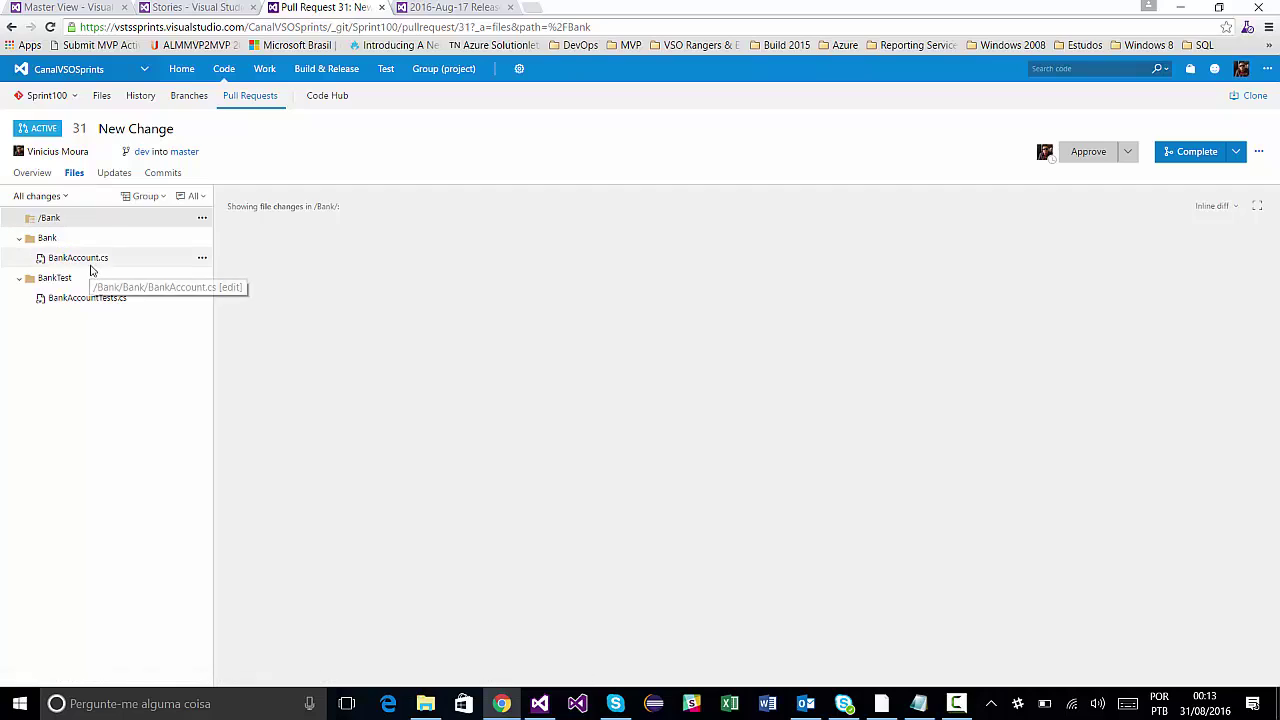
click(63, 197)
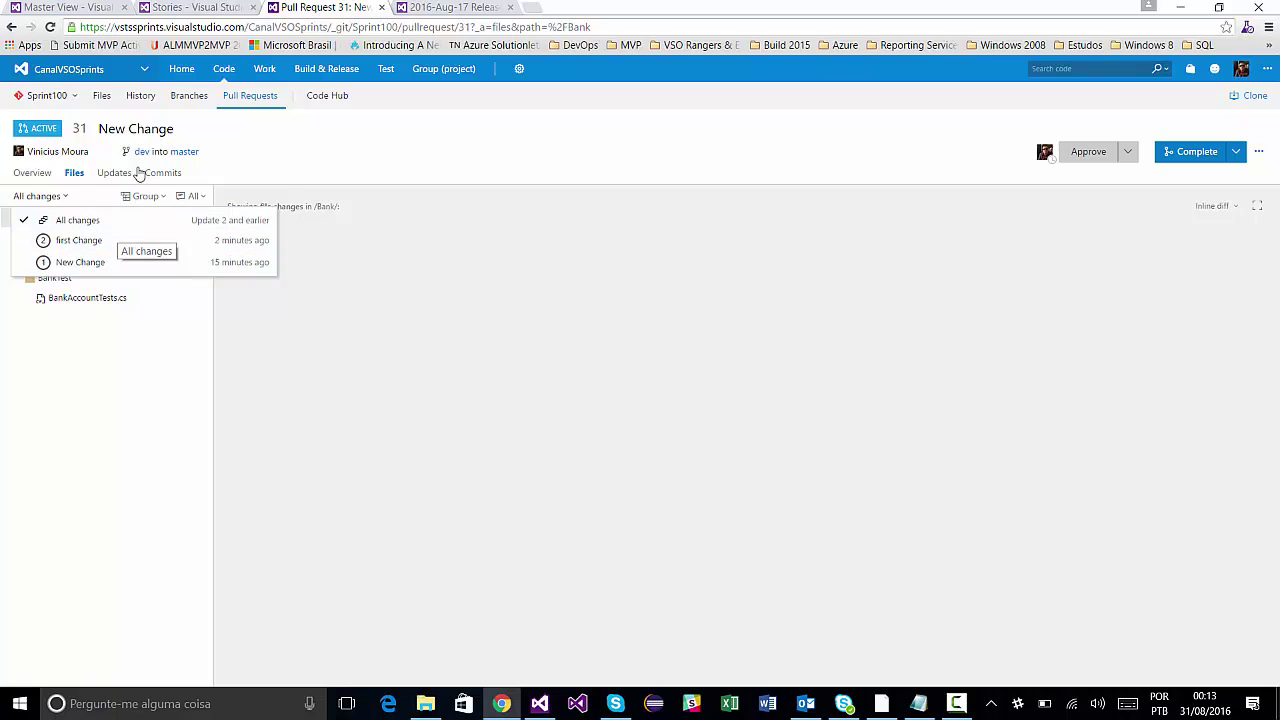
click(274, 146)
click(80, 260)
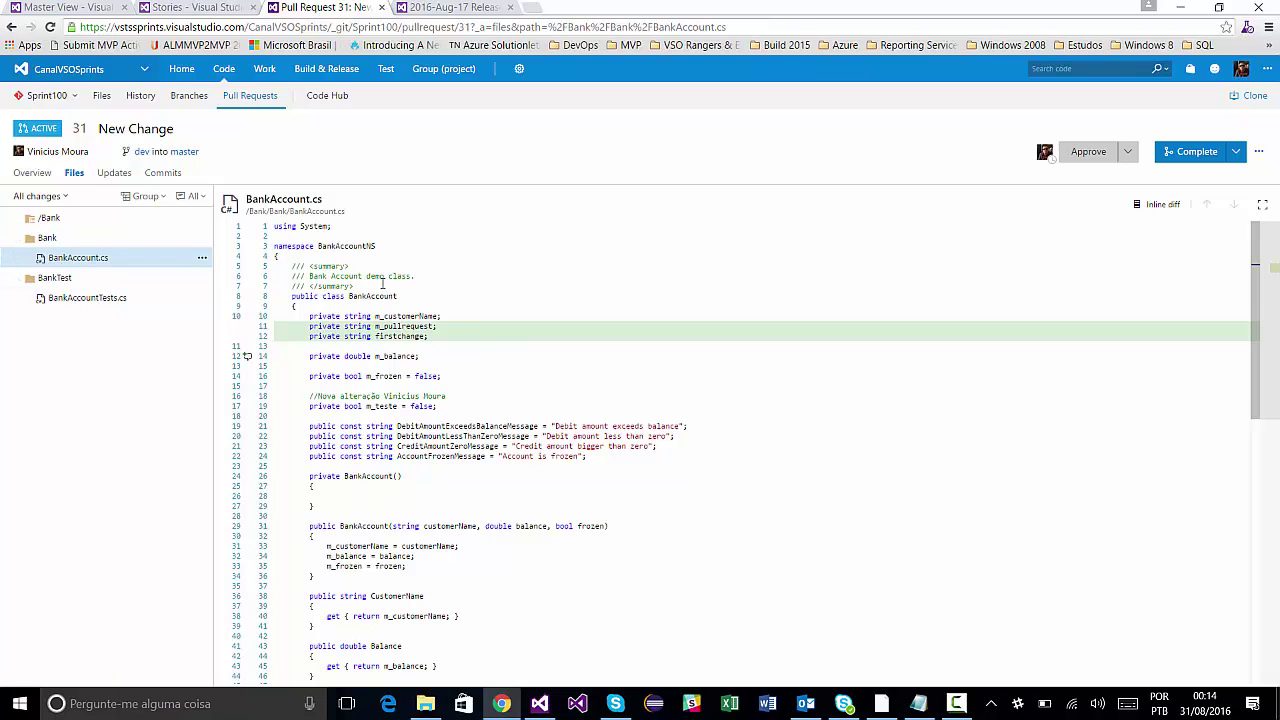
click(60, 199)
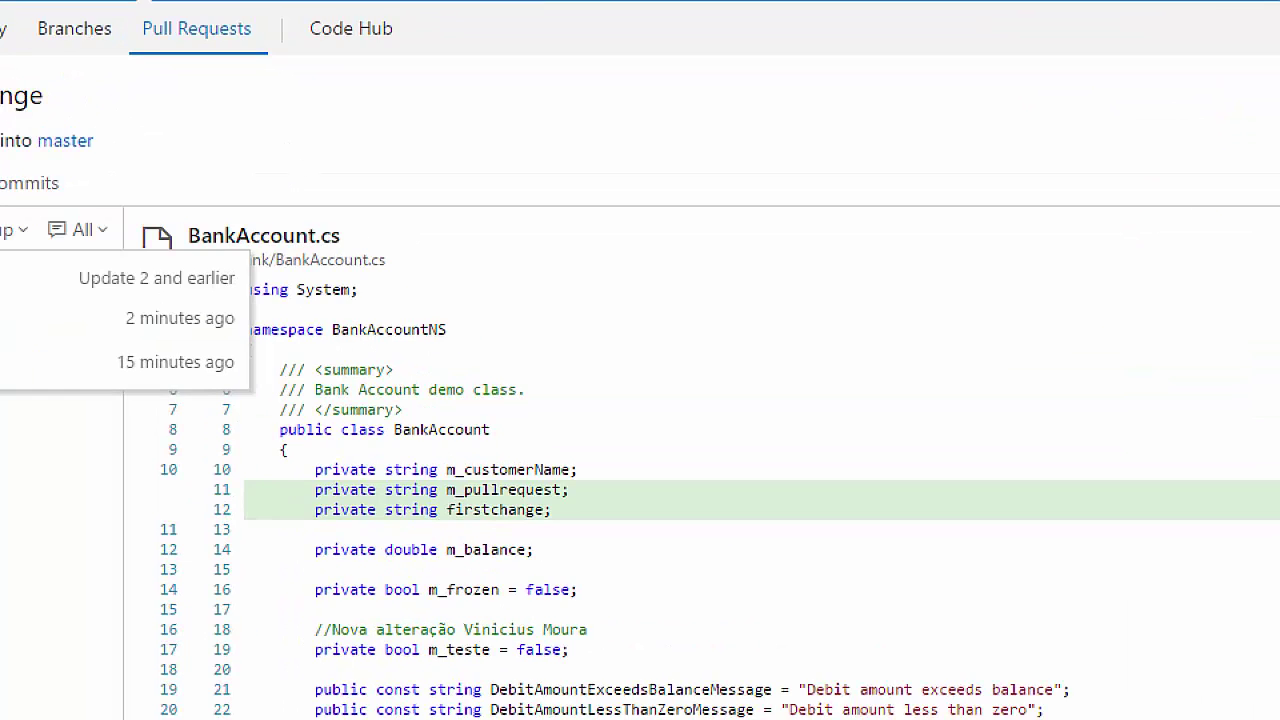
drag(217, 228, 324, 275)
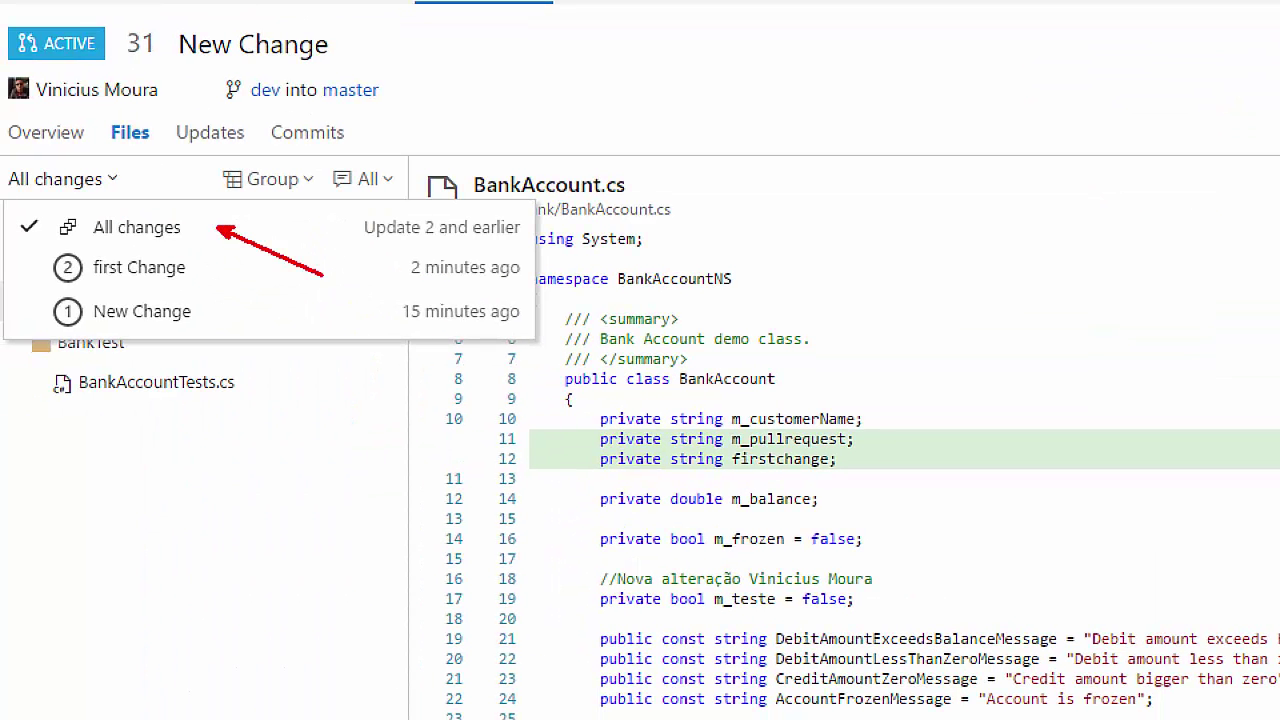
drag(200, 268, 287, 320)
drag(206, 322, 300, 392)
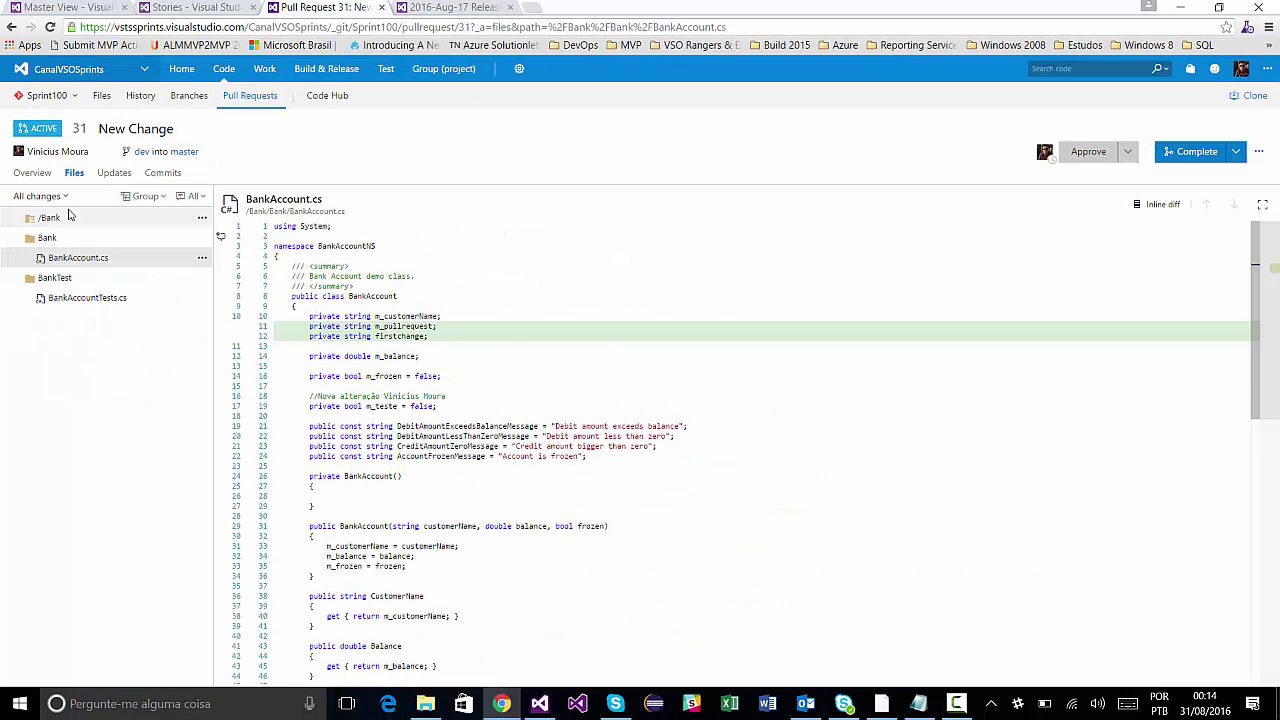
Compare the New Change and first Change update diffs, highlighting line 12, then show All changes.
click(58, 196)
click(80, 262)
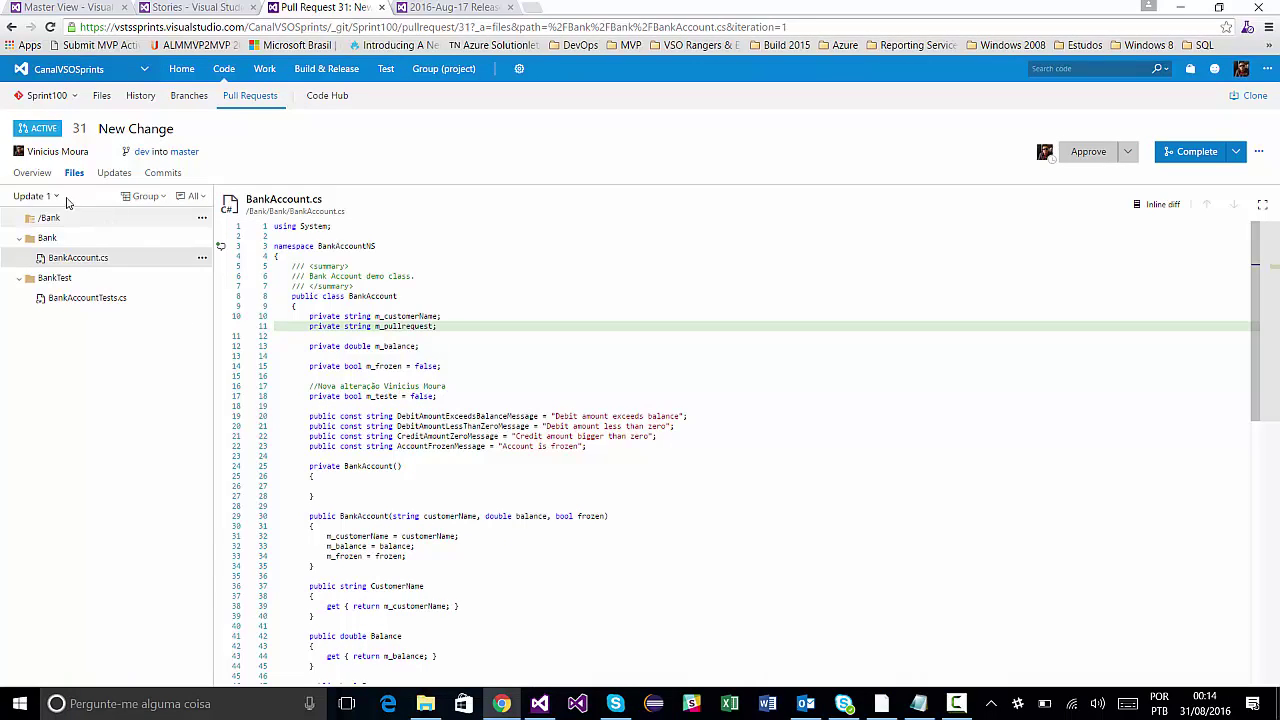
click(50, 197)
click(80, 241)
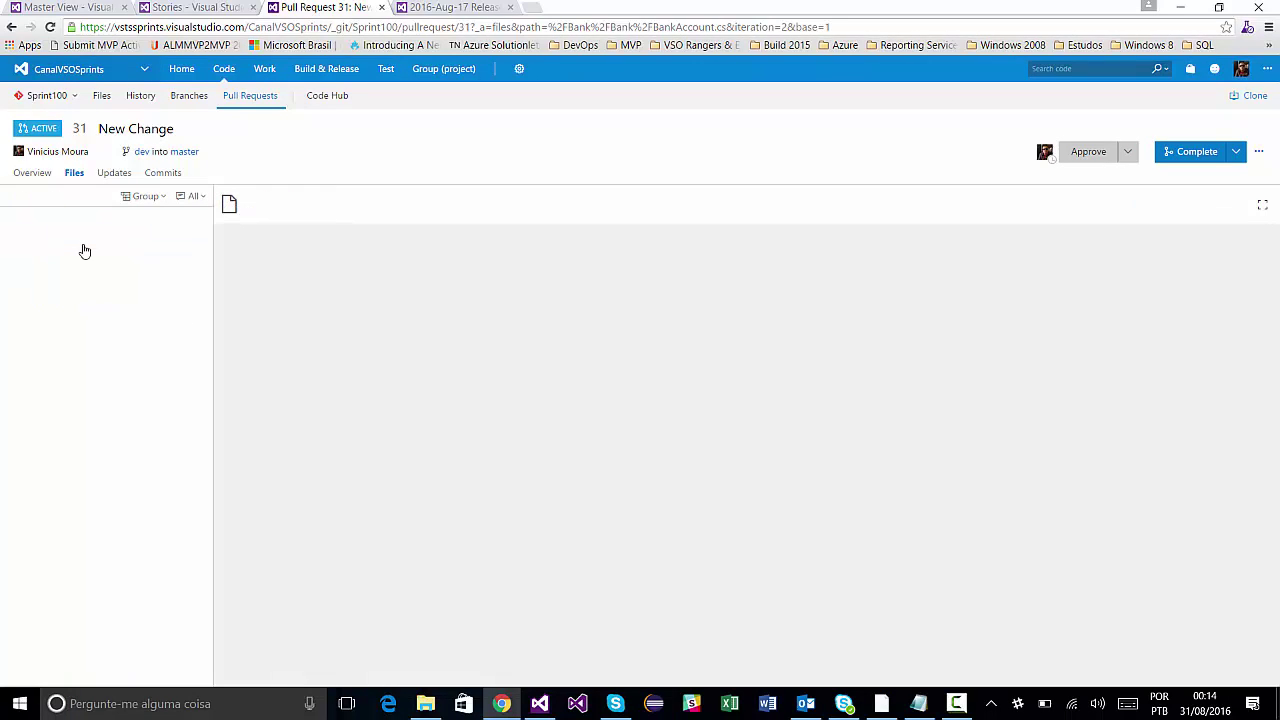
drag(446, 338, 316, 336)
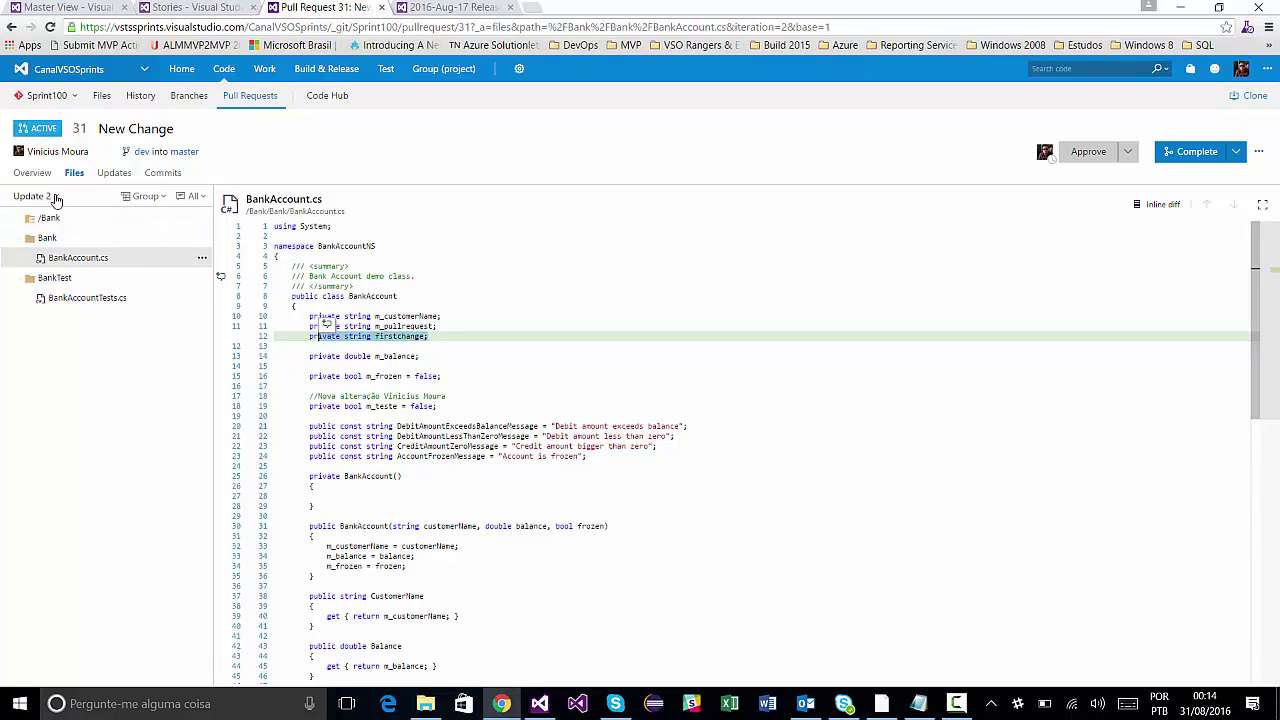
click(55, 197)
click(75, 220)
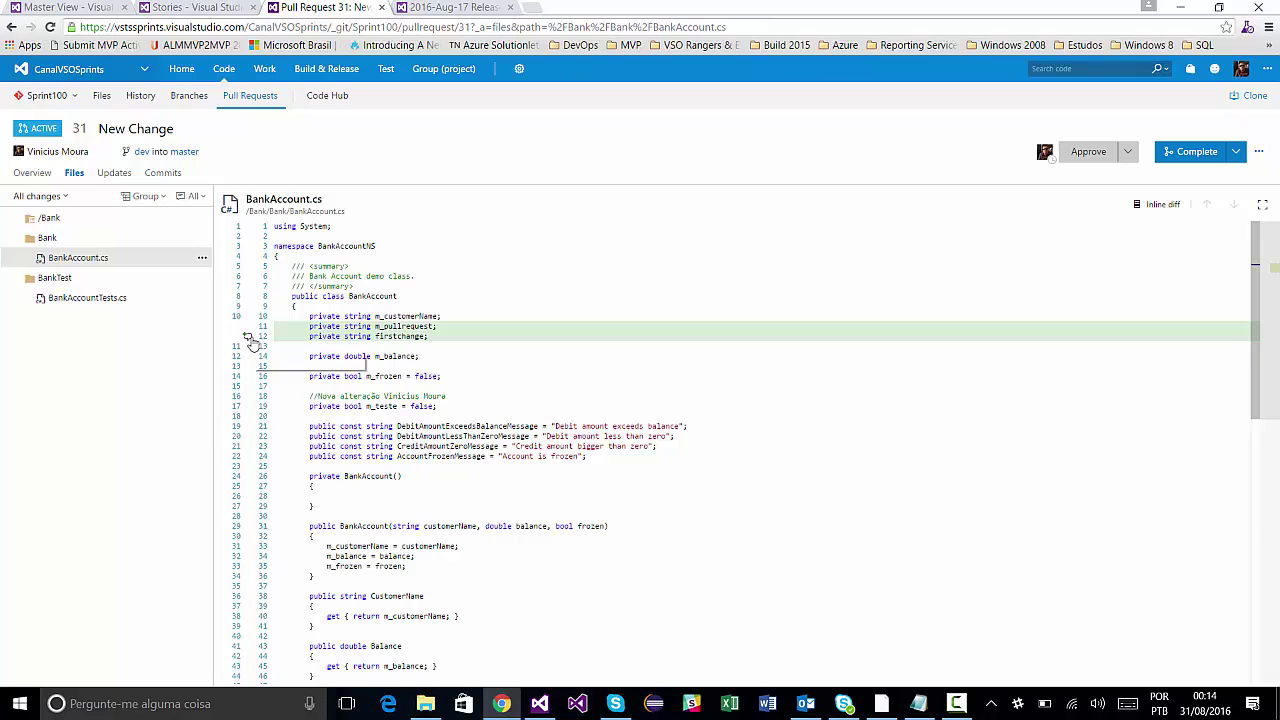
Draft a line-12 comment mentioning a teammate, linking work item #1234, and ending with a smiley.
click(249, 341)
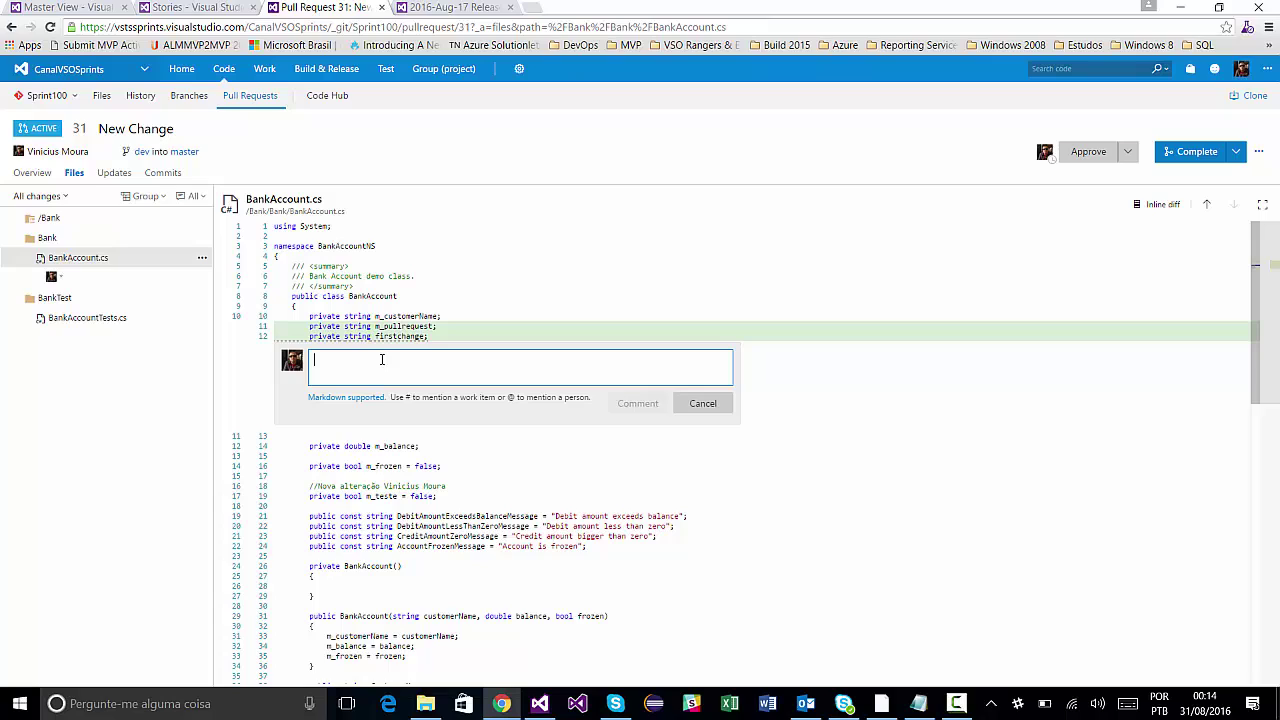
text(Gost)
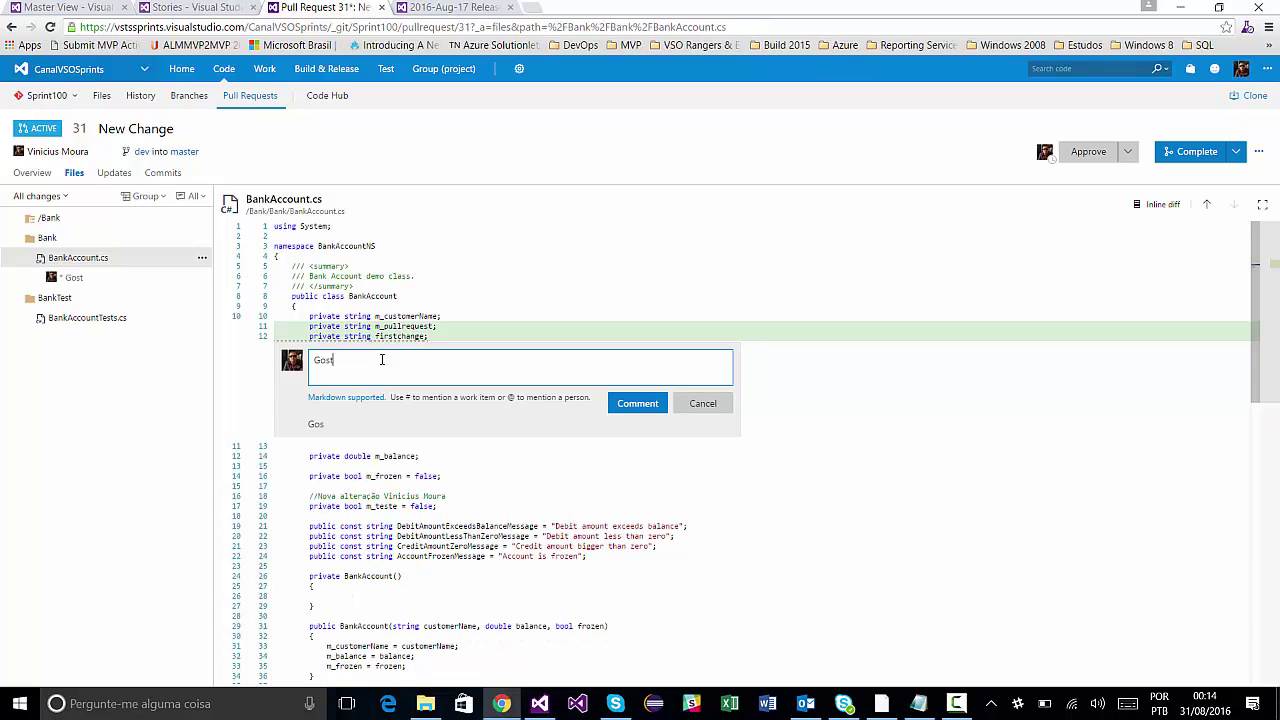
text(ei da aletra)
key(BackSpace)
key(BackSpace)
key(BackSpace)
text(teração)
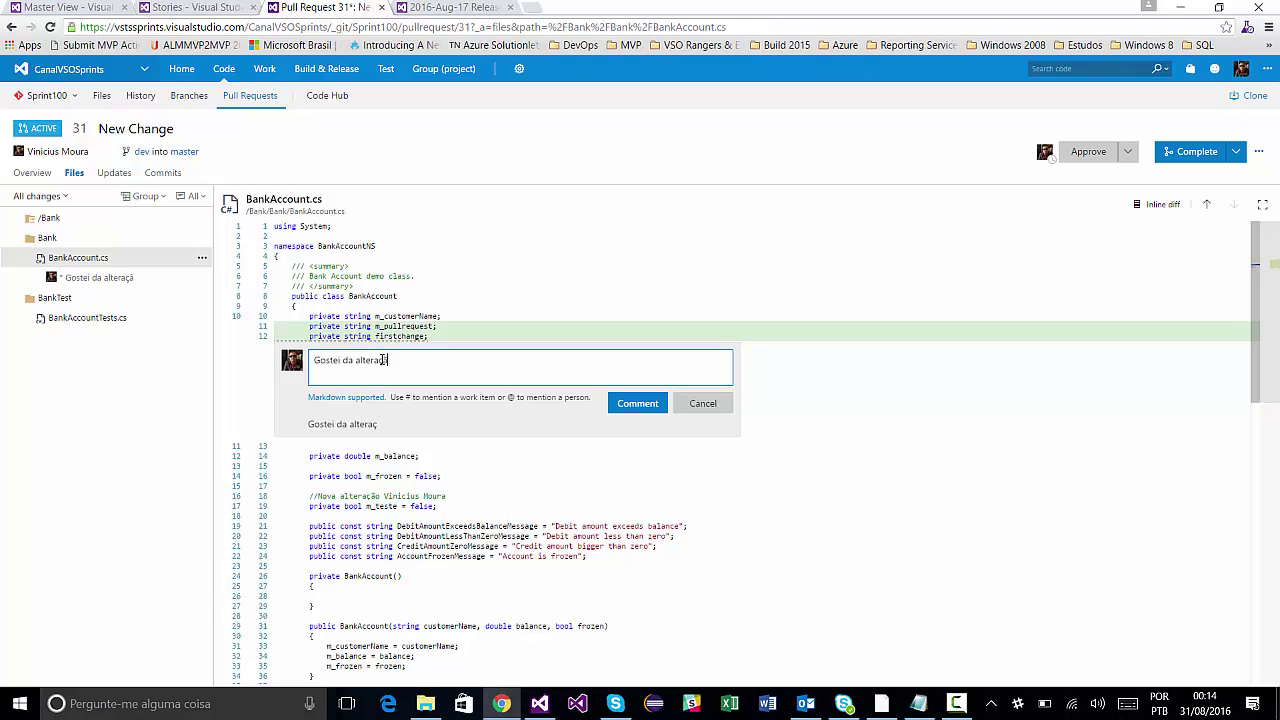
text( @)
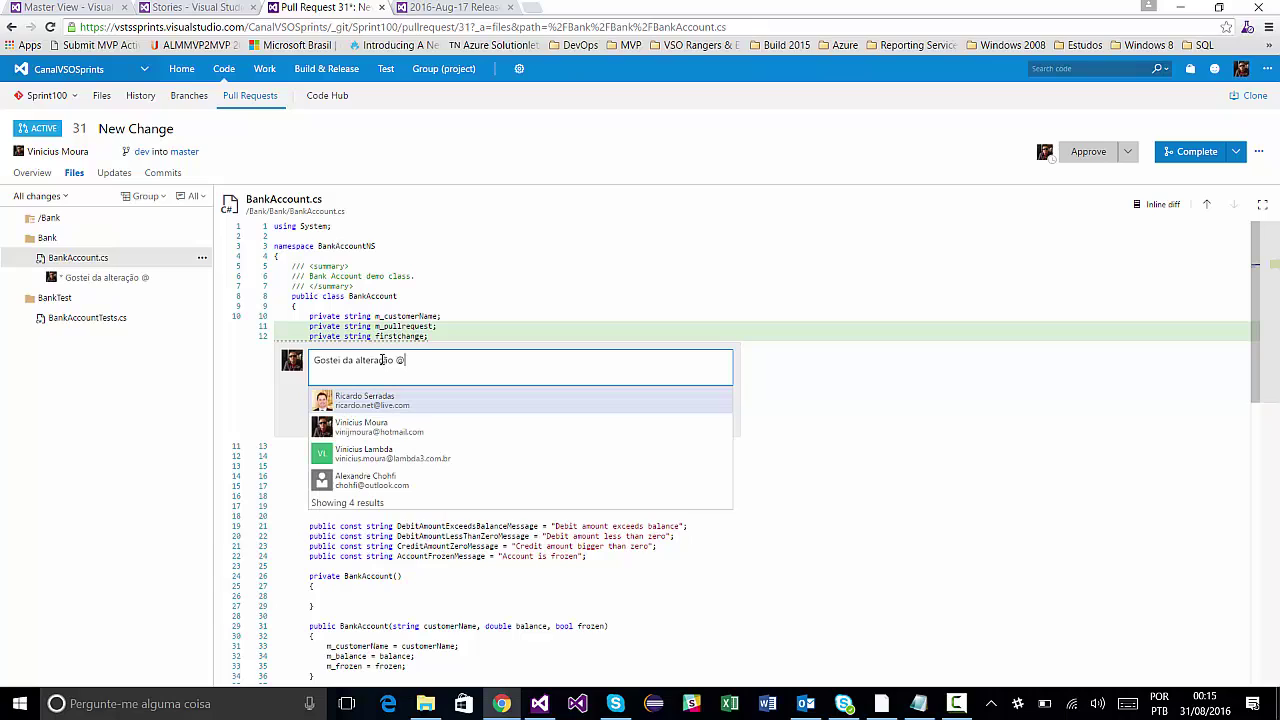
text(ric)
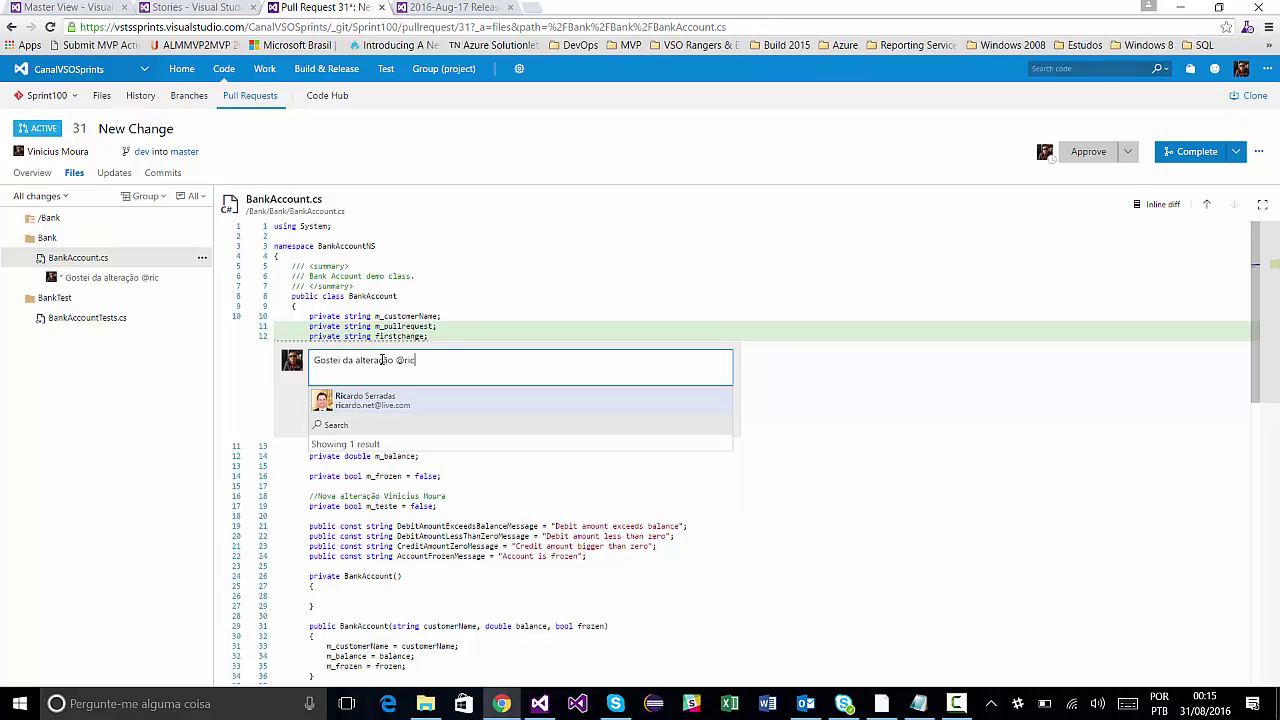
click(405, 396)
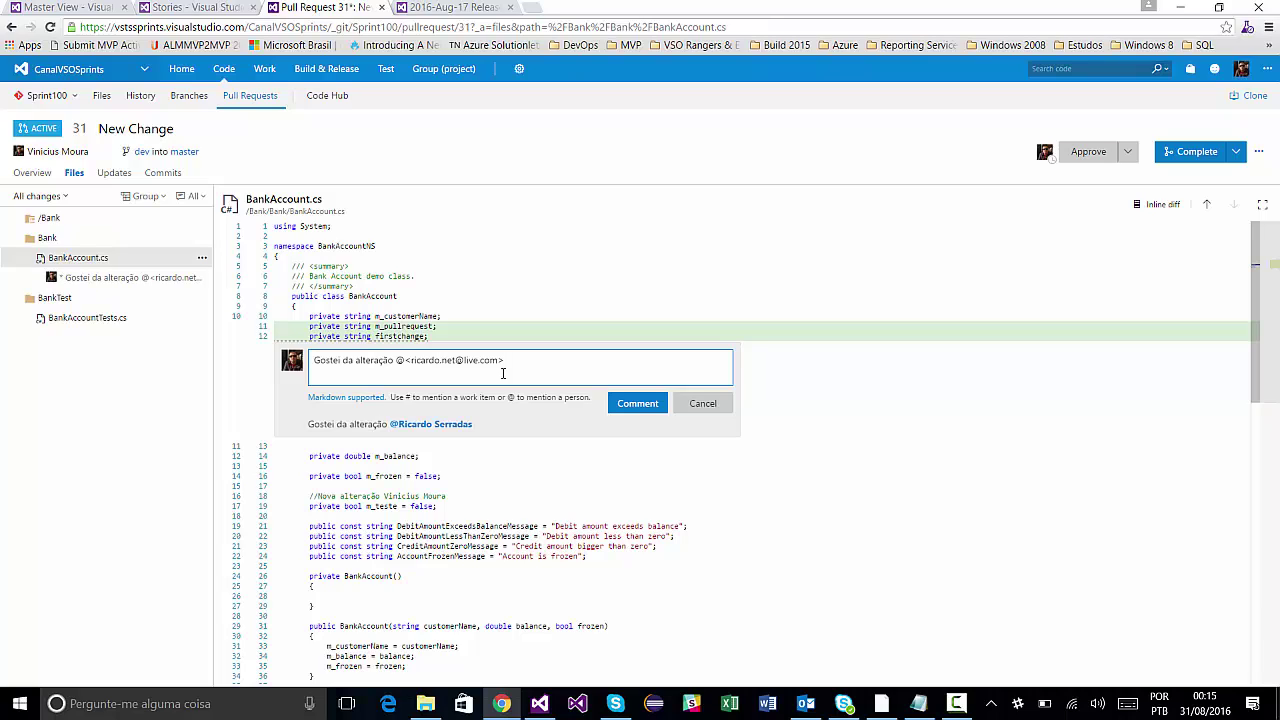
text(.só faltou incluir o WI #1234)
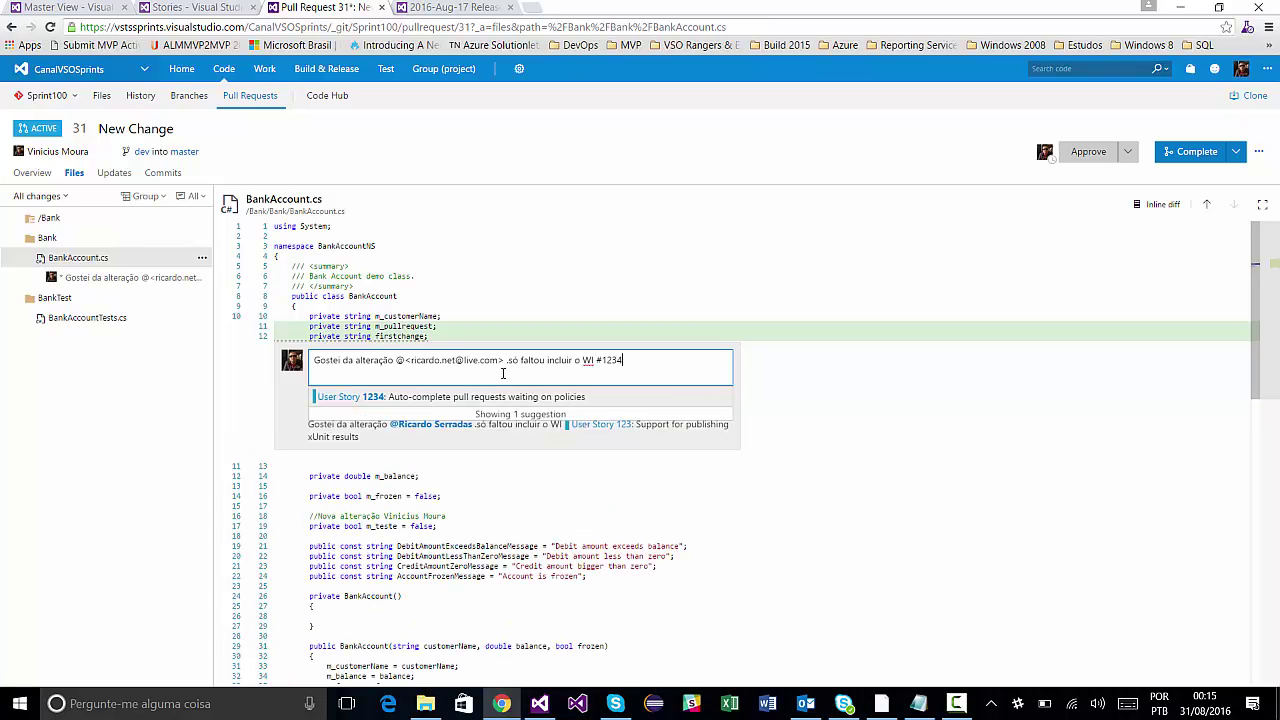
click(492, 397)
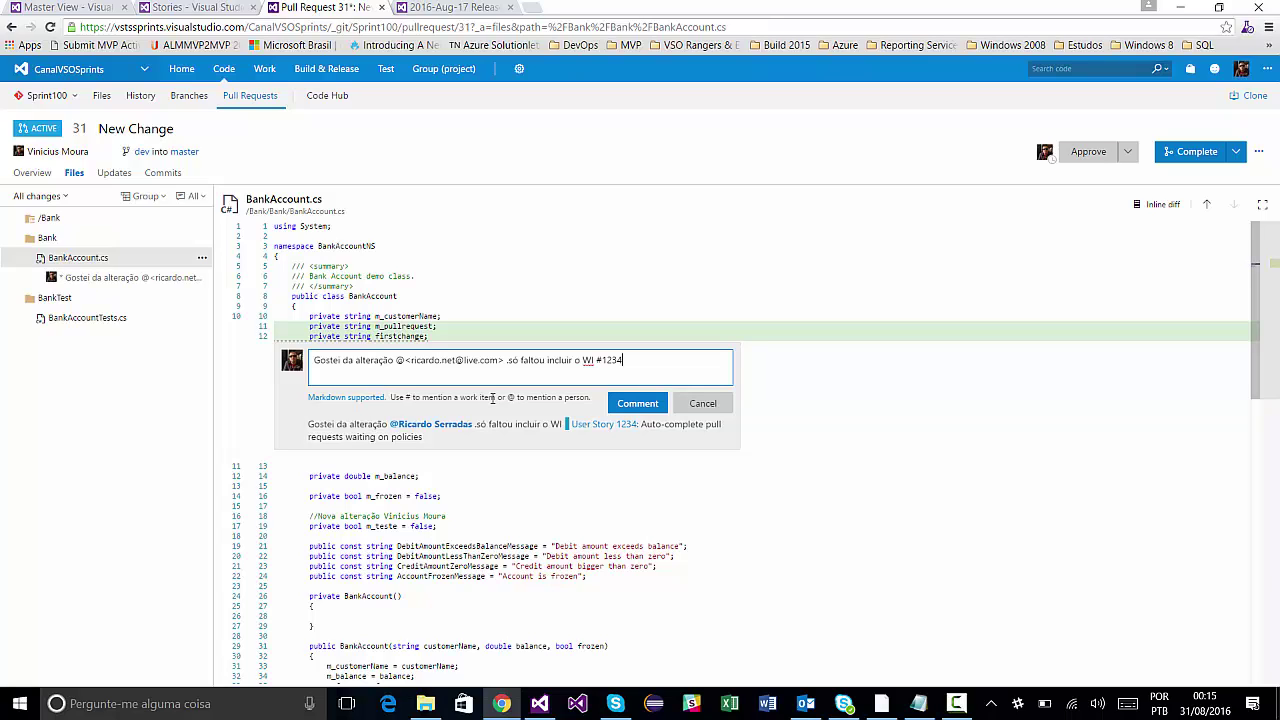
text(:))
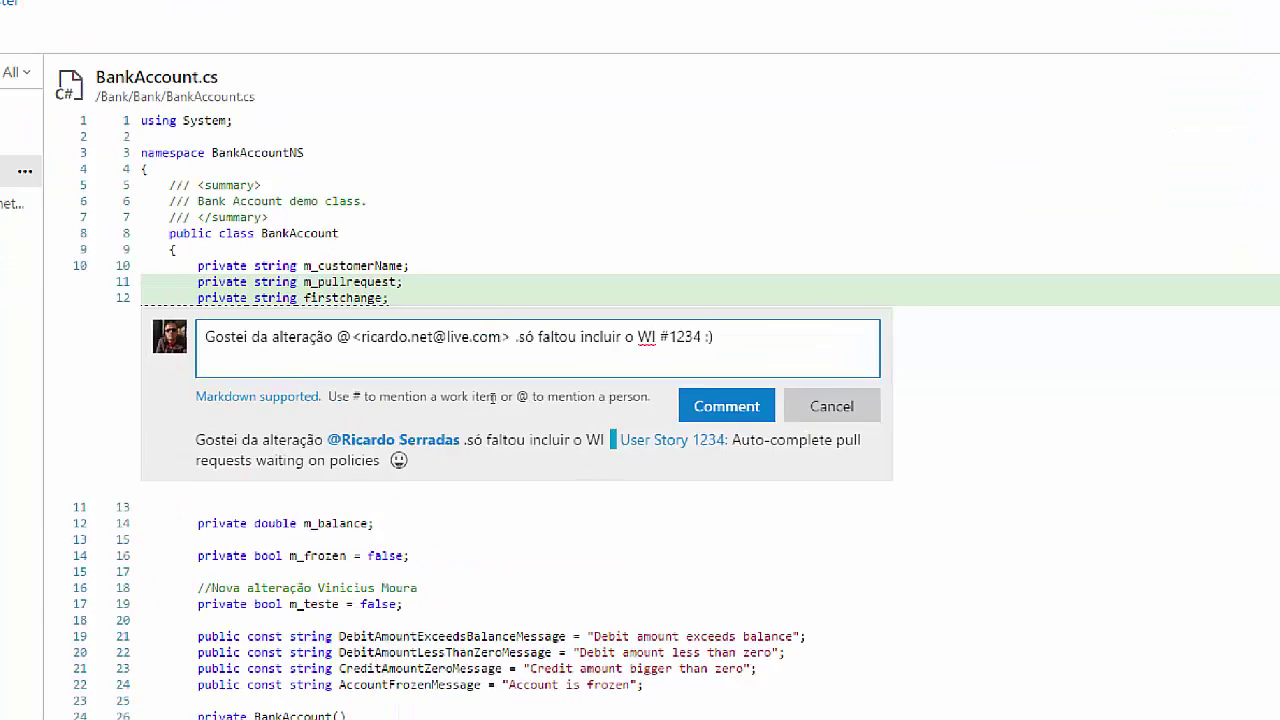
Try selecting parts of the draft comment and applying formatting shortcuts.
drag(401, 479, 470, 520)
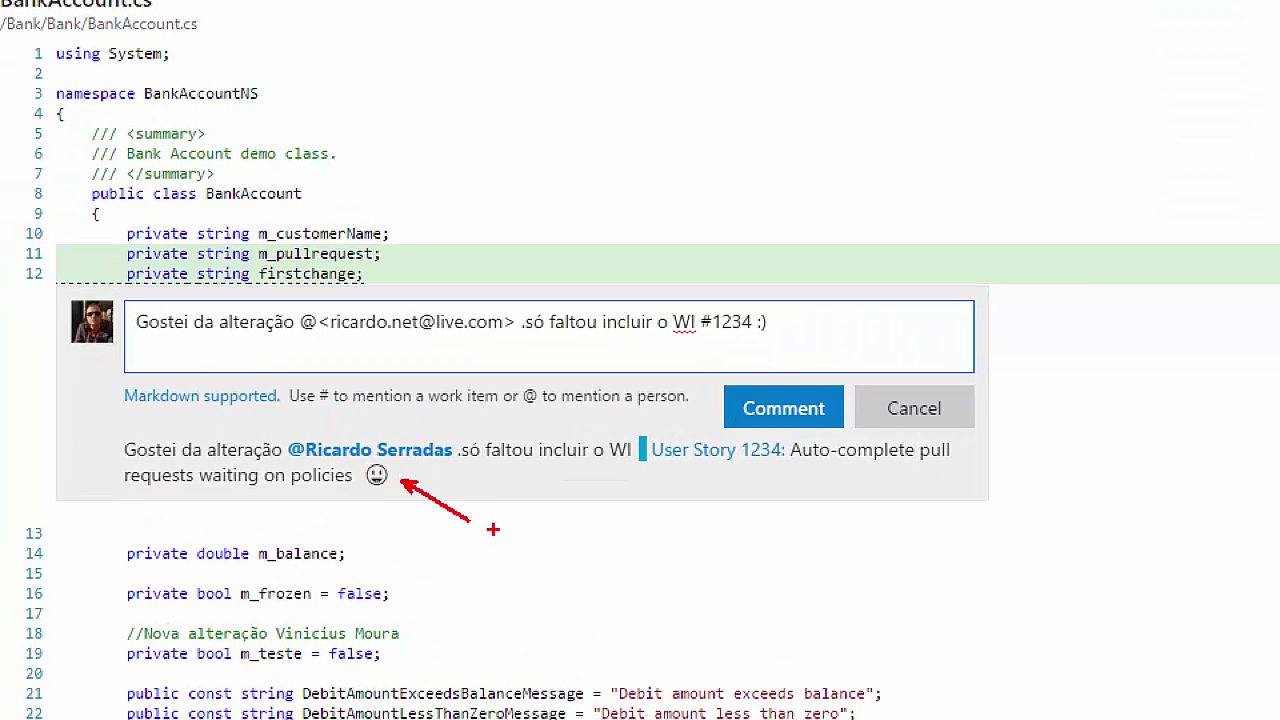
drag(450, 432, 516, 380)
drag(724, 469, 808, 520)
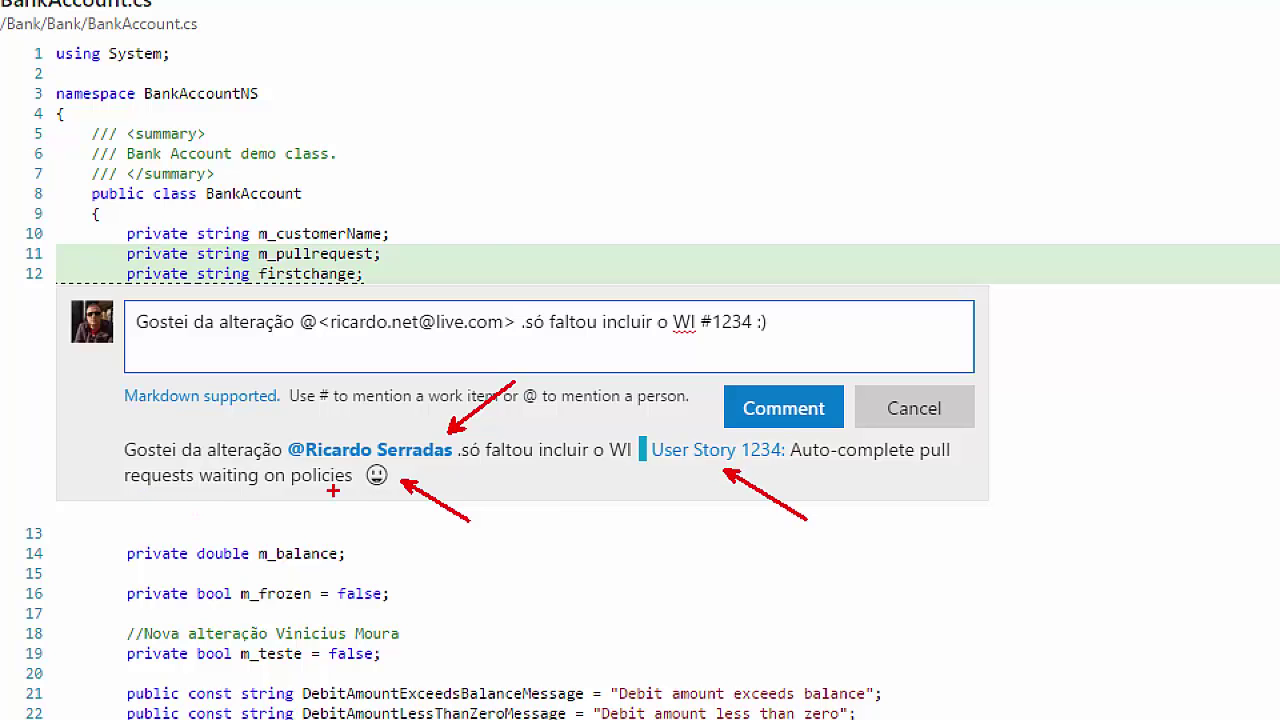
key(Escape)
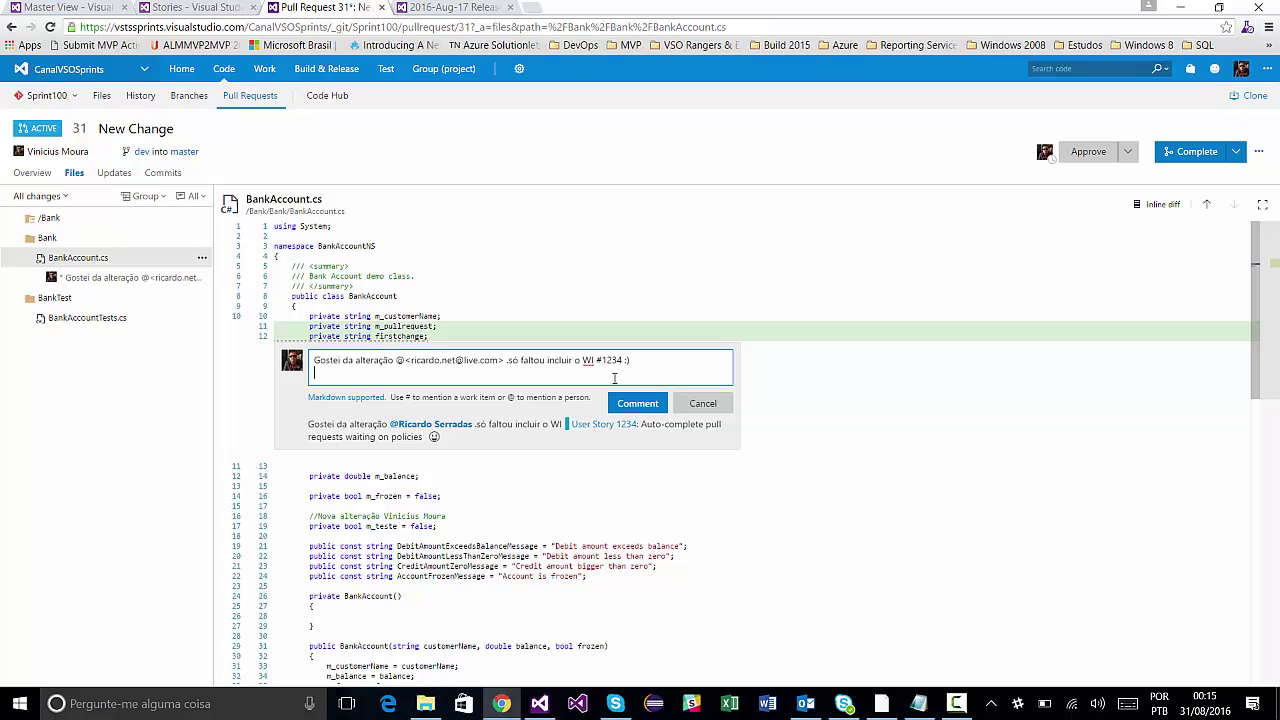
key(ctrl+1)
click(487, 393)
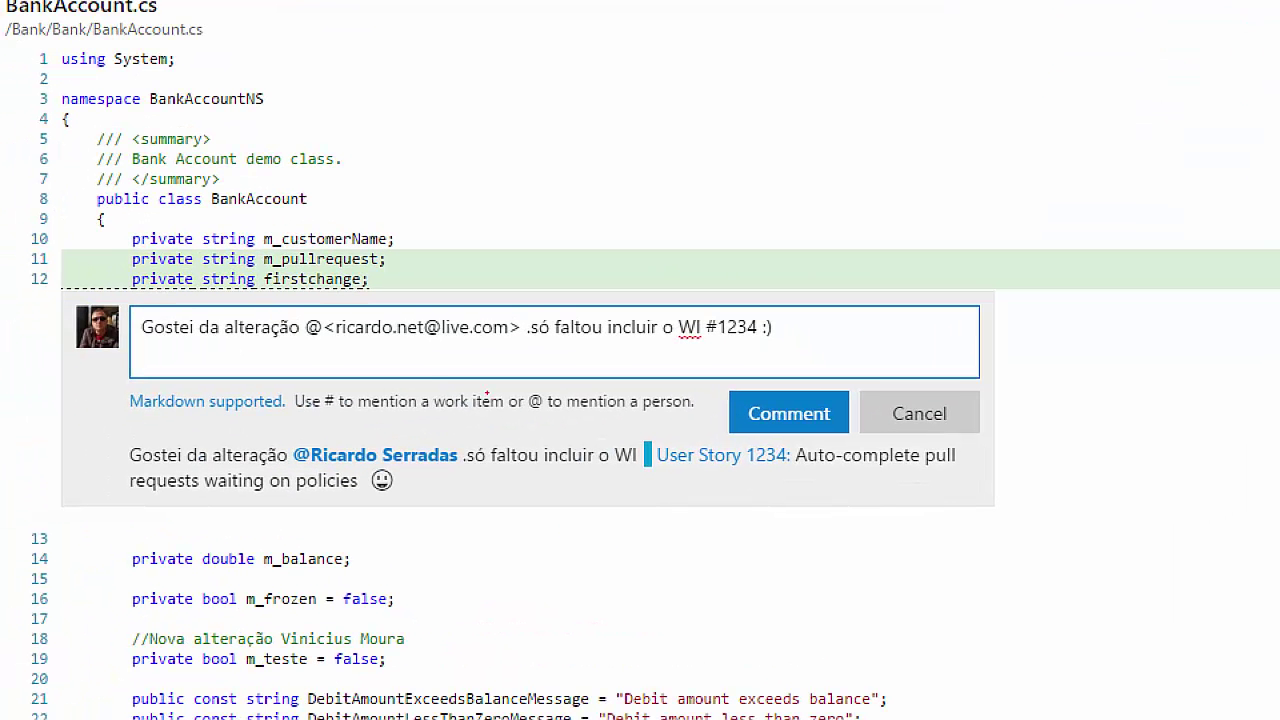
drag(274, 420, 340, 462)
key(Escape)
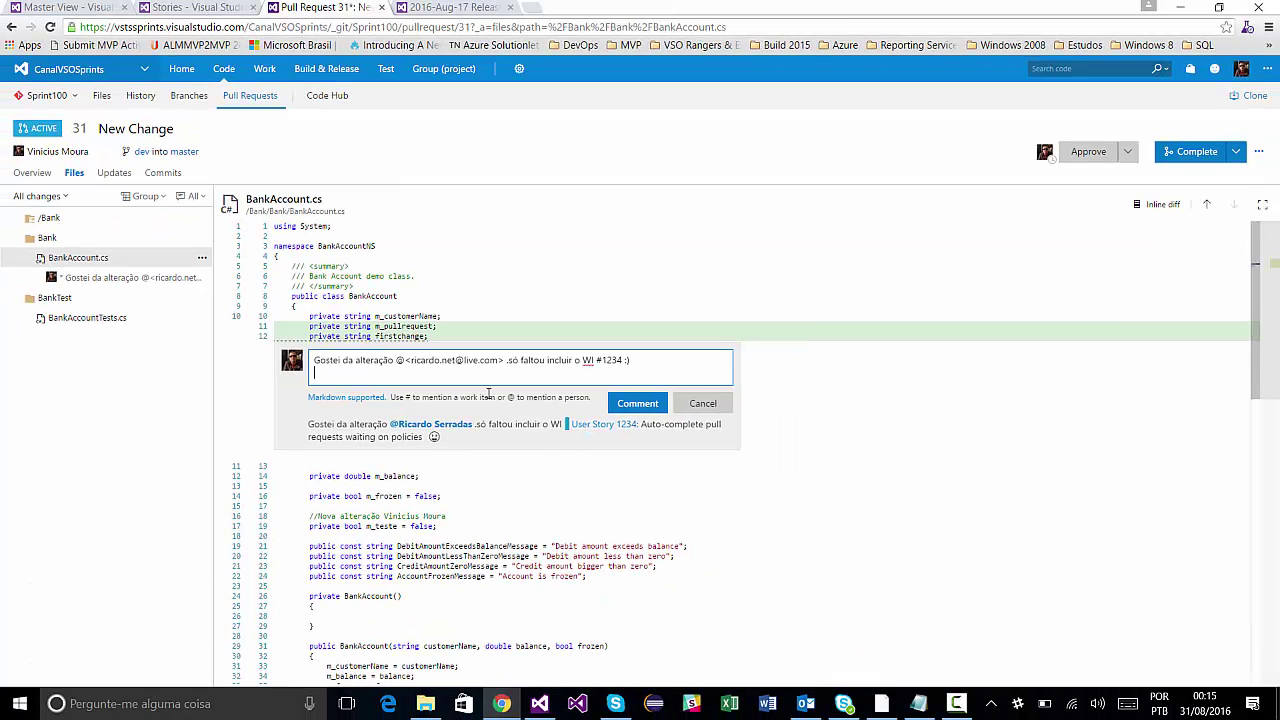
Add markdown headings '# Work Item 1234' and a level-2 name heading, then cancel the comment.
text(#)
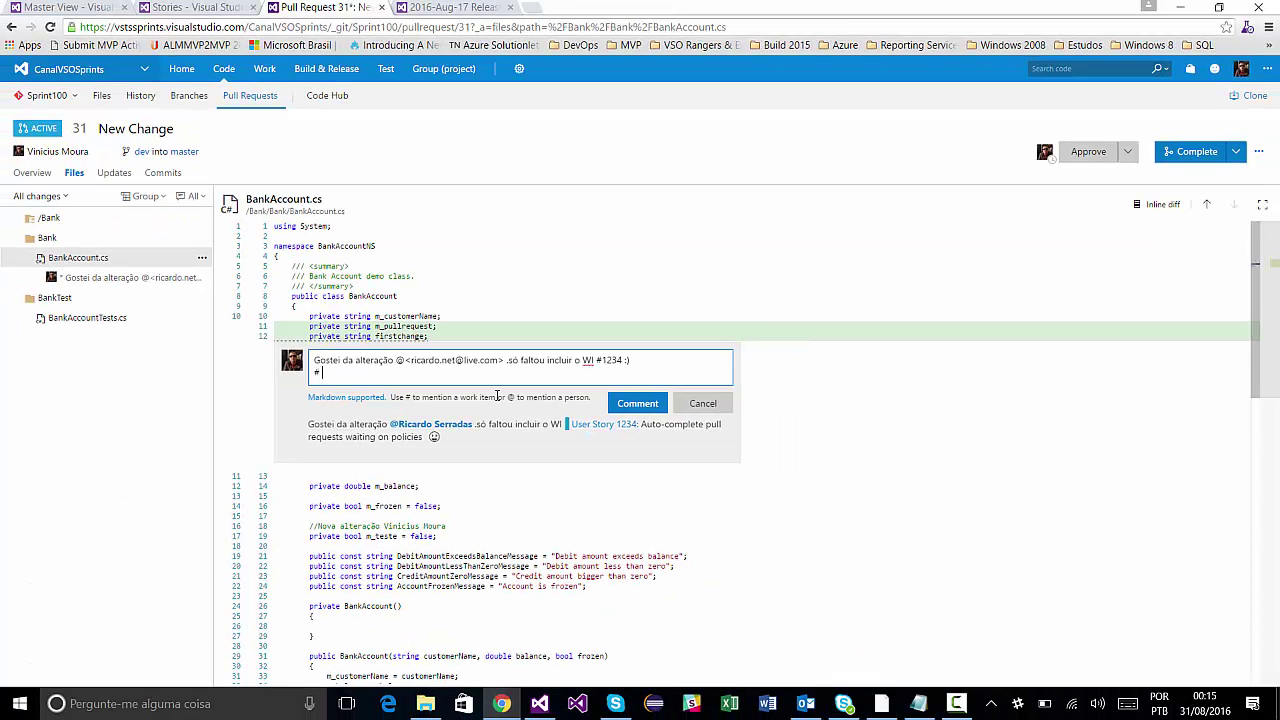
text( Wor)
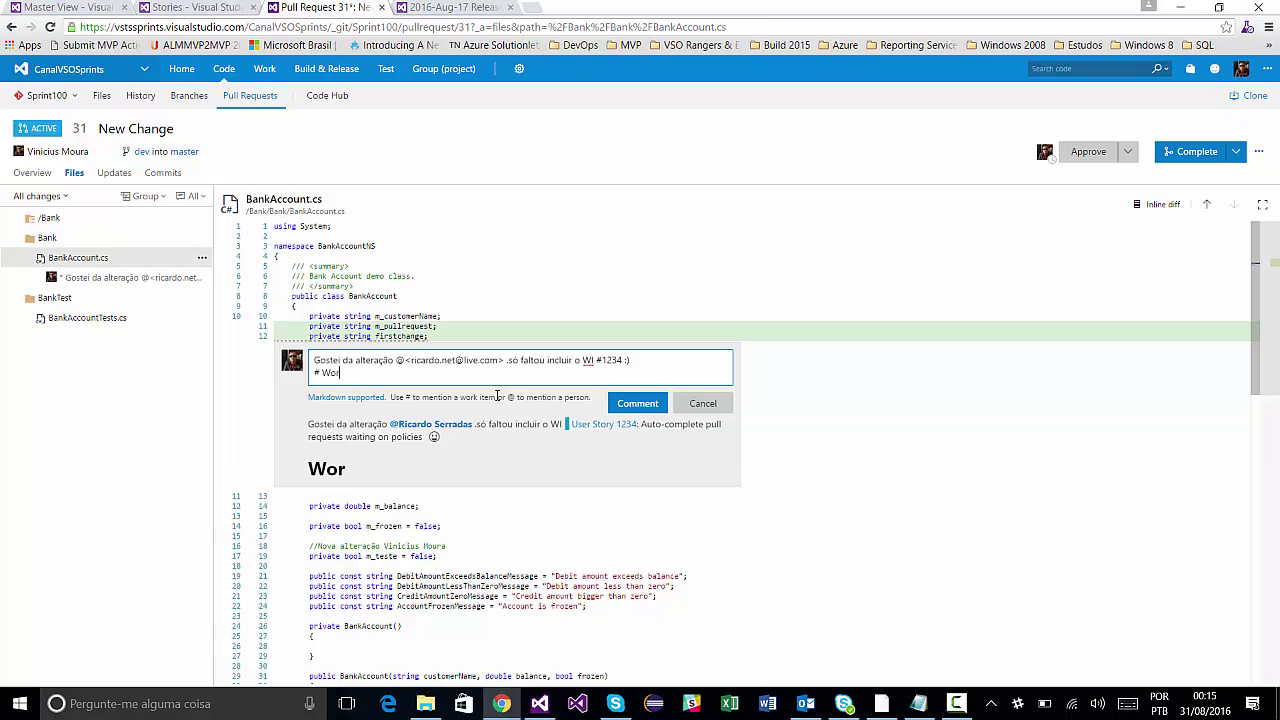
text(k Item 1234)
key(Return)
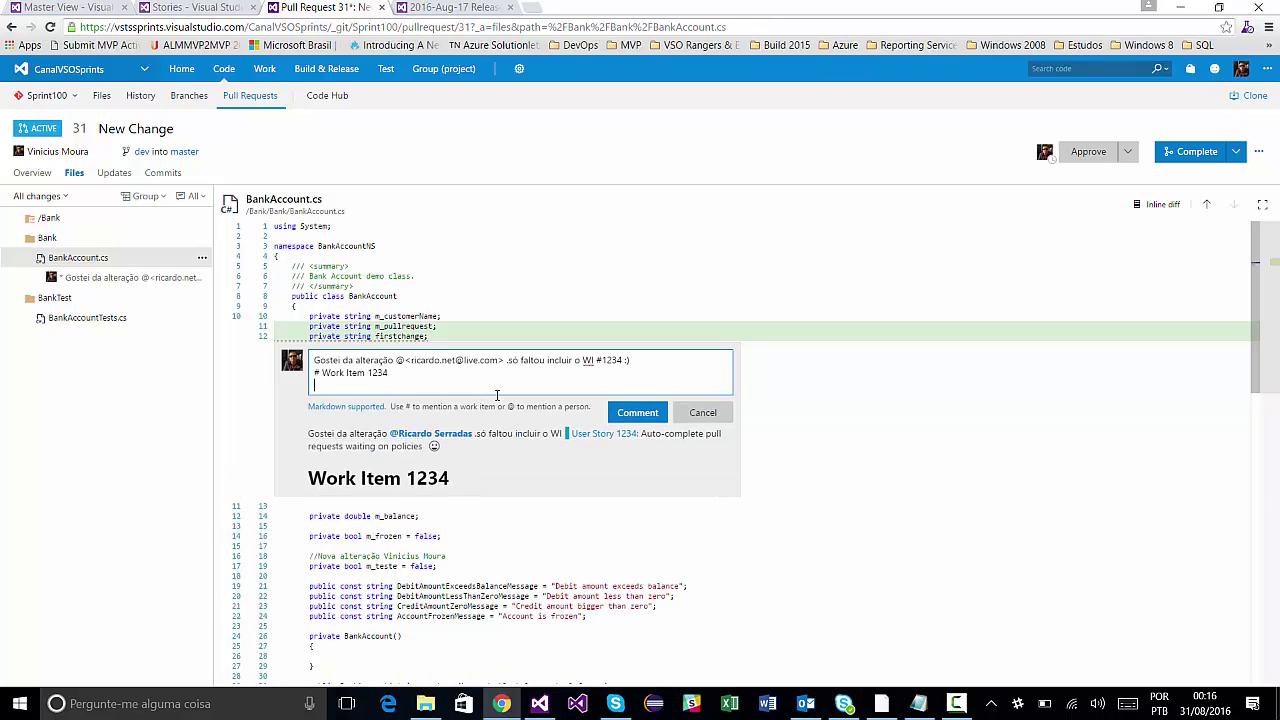
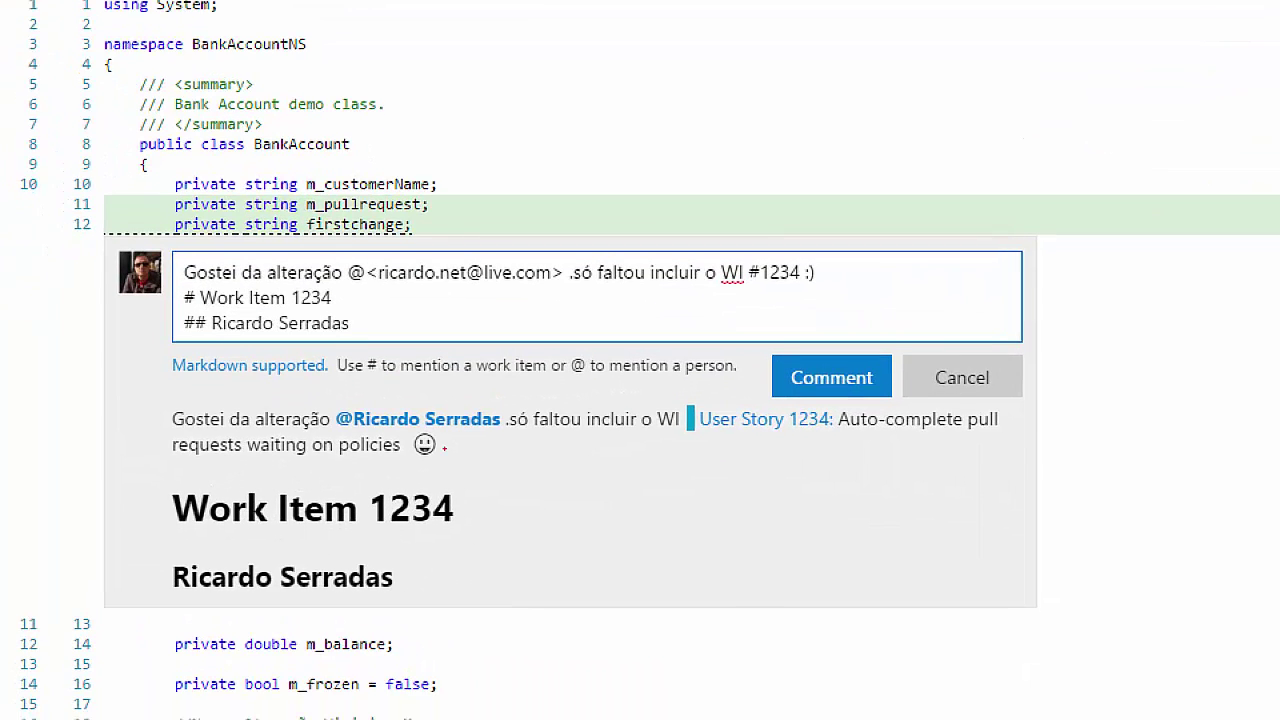
drag(480, 528, 576, 545)
drag(407, 577, 477, 595)
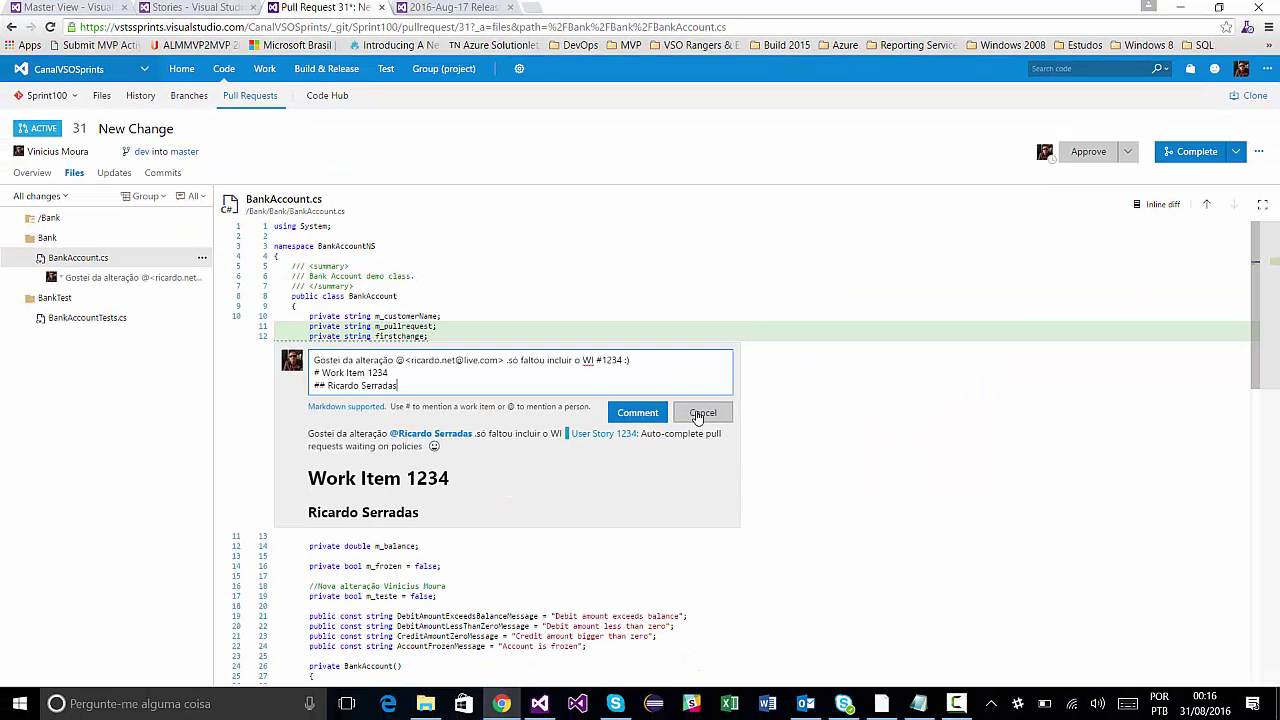
click(703, 413)
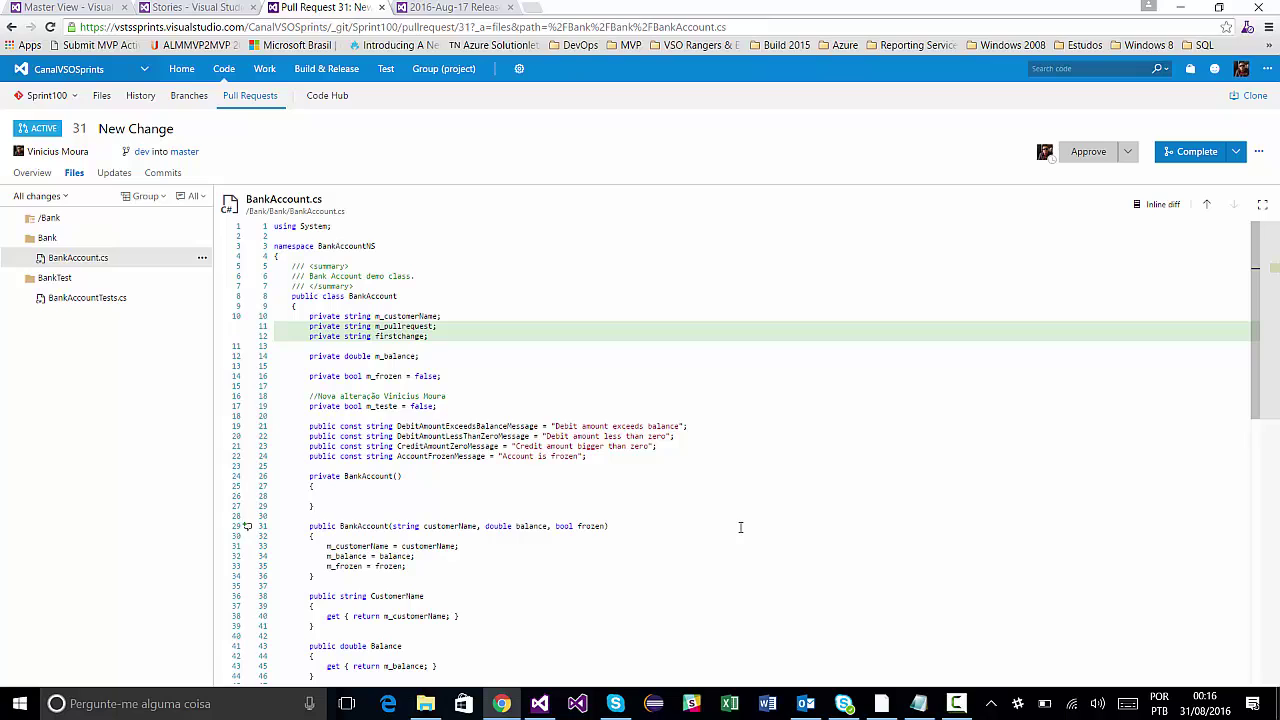
Highlight the Redesigned UI, Overview and Files notes in Notepad, then show pull request 31's updates.
click(918, 703)
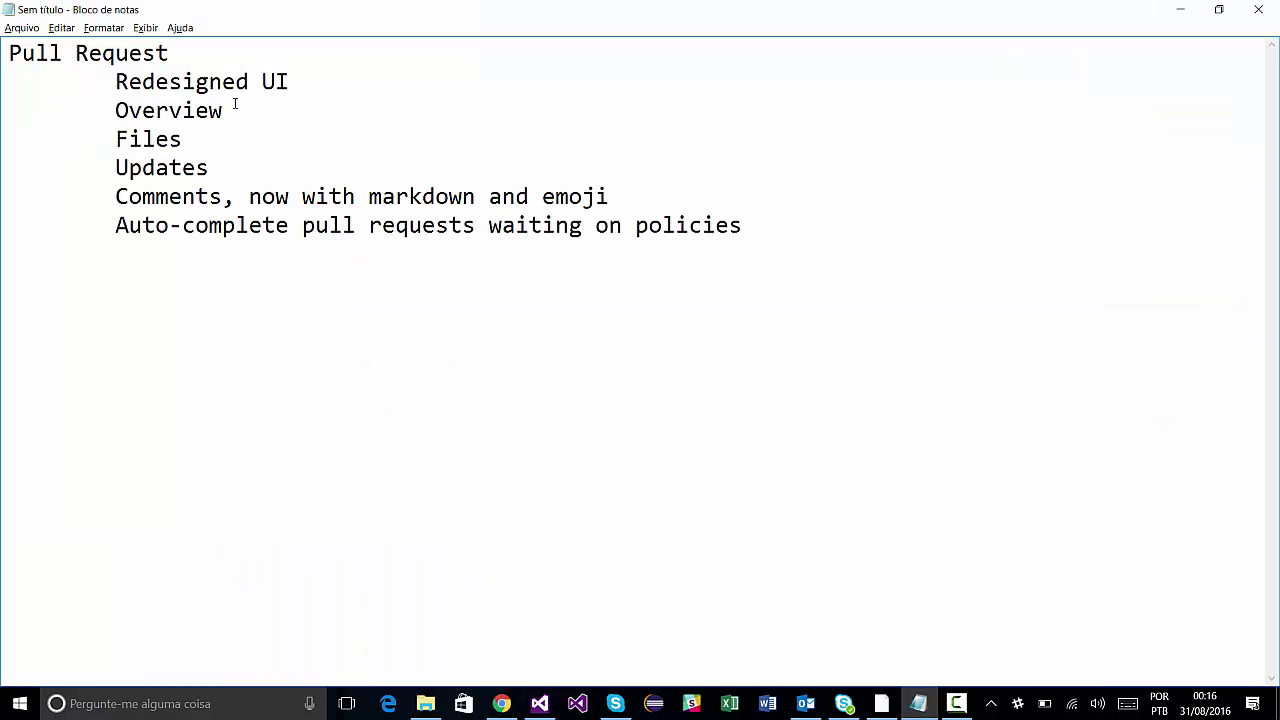
drag(289, 81, 117, 82)
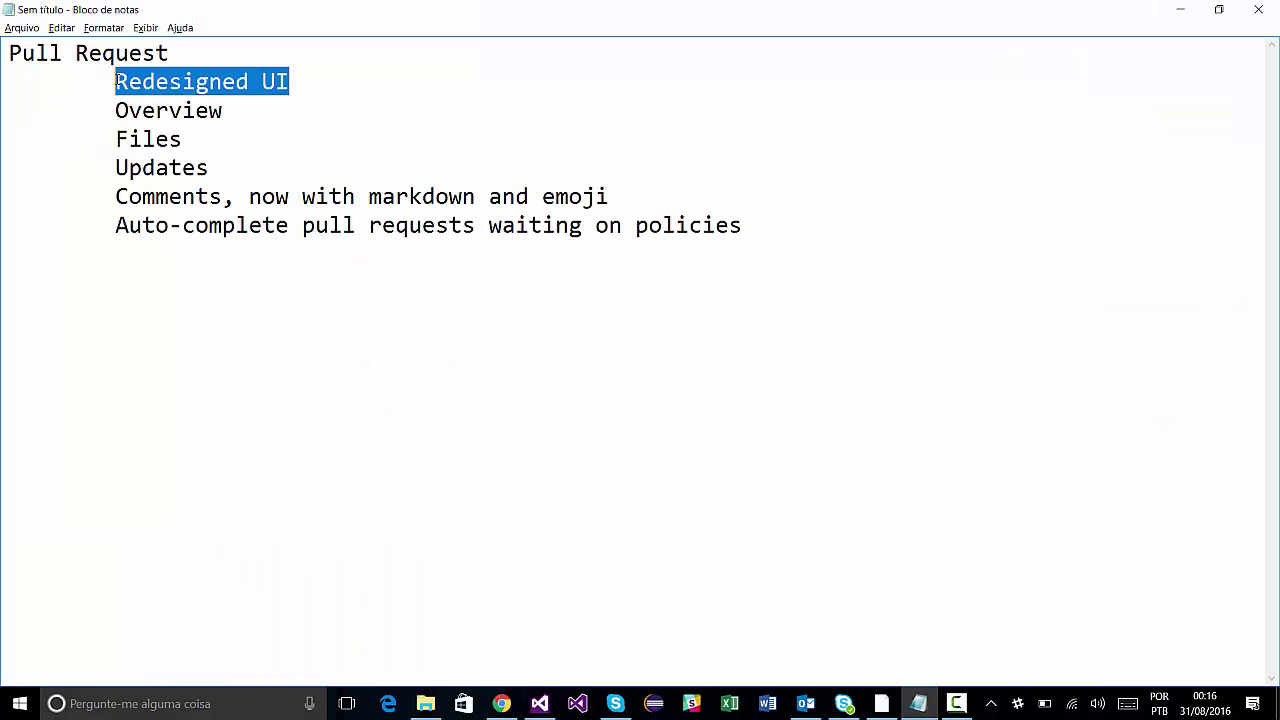
drag(240, 111, 118, 112)
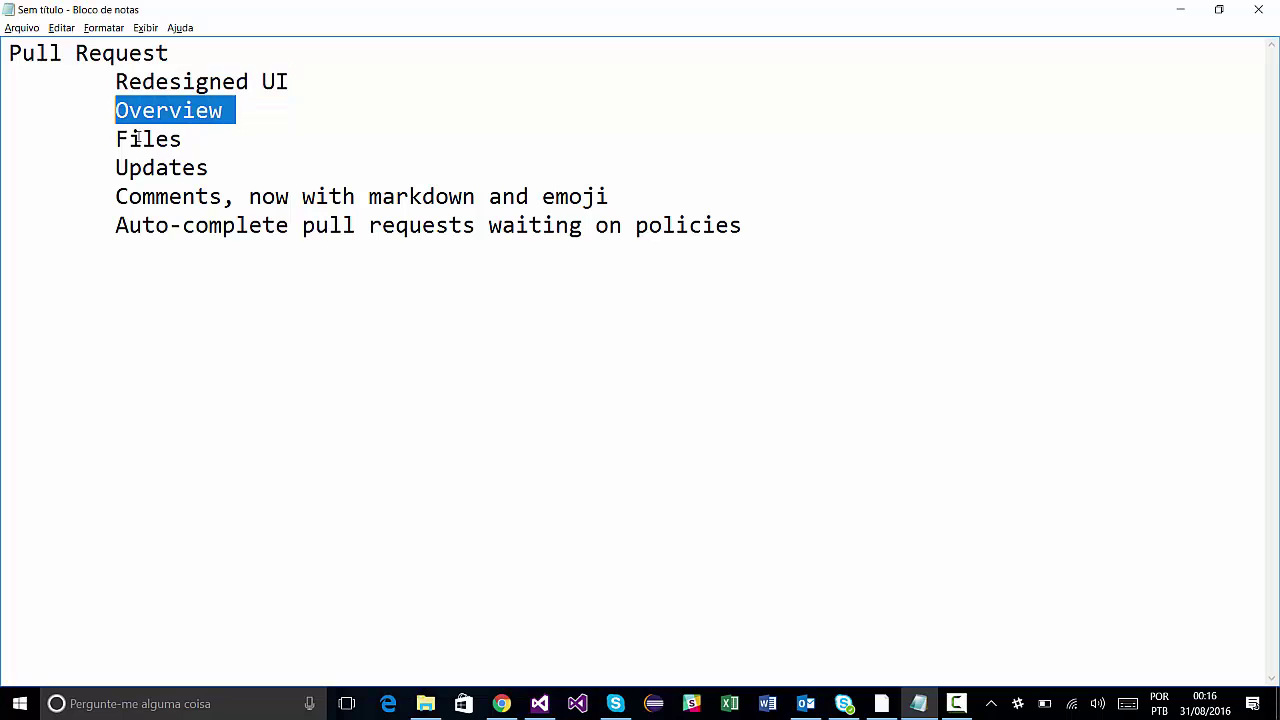
drag(196, 139, 117, 140)
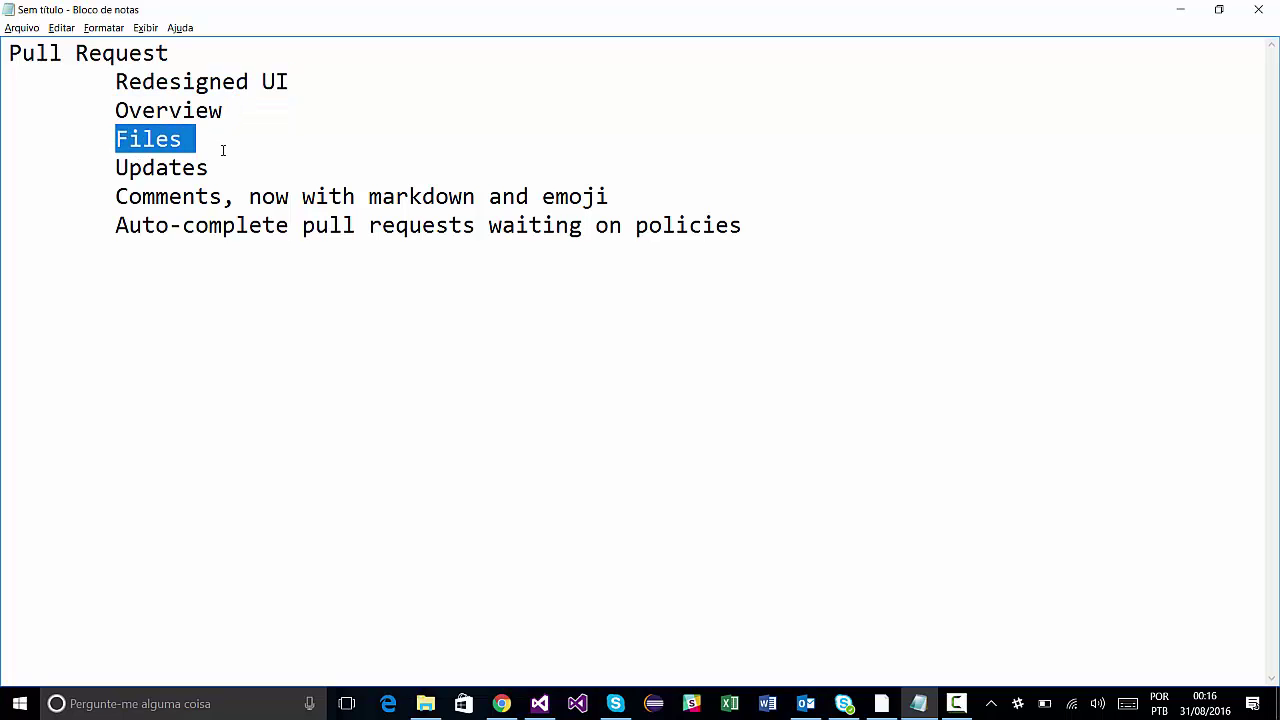
key(alt+Tab)
click(128, 173)
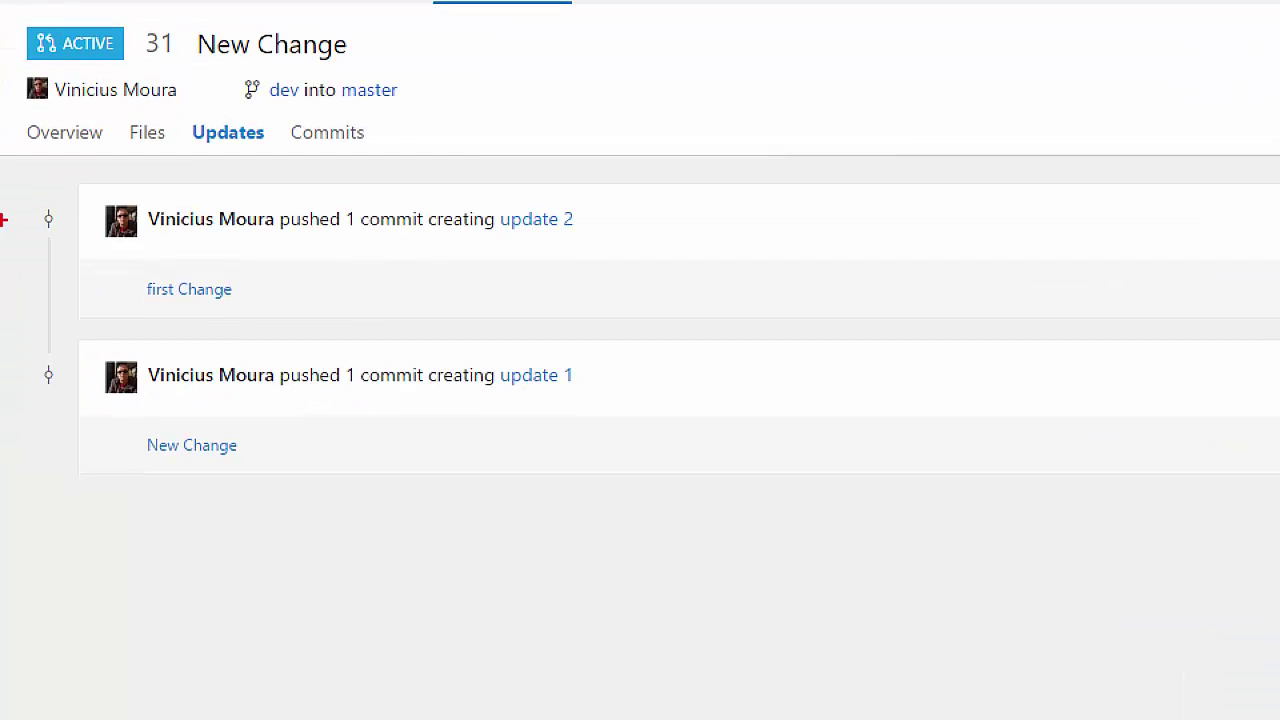
Highlight parts of pull request 31's page, then clear the selection.
drag(598, 231, 689, 296)
drag(658, 365, 735, 408)
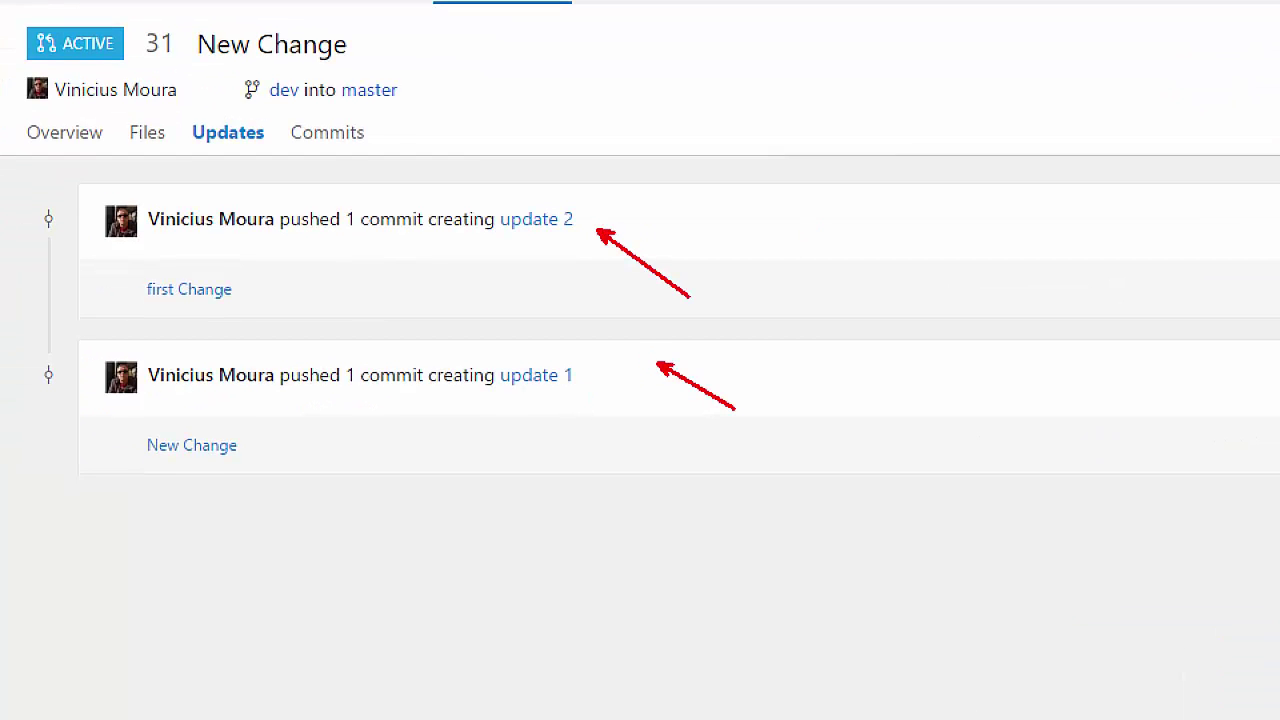
drag(238, 141, 278, 169)
key(Escape)
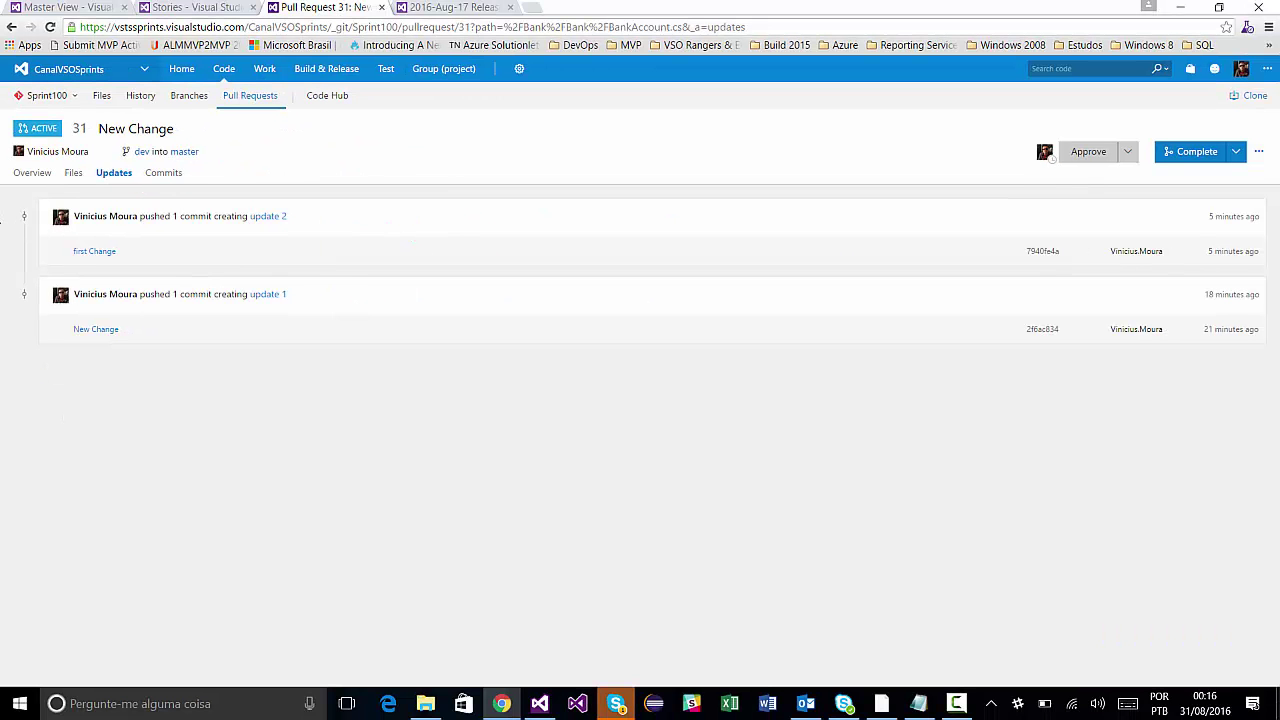
Check PR 31's Commits and Updates, glance at the Notepad feature notes, then open Overview.
click(160, 178)
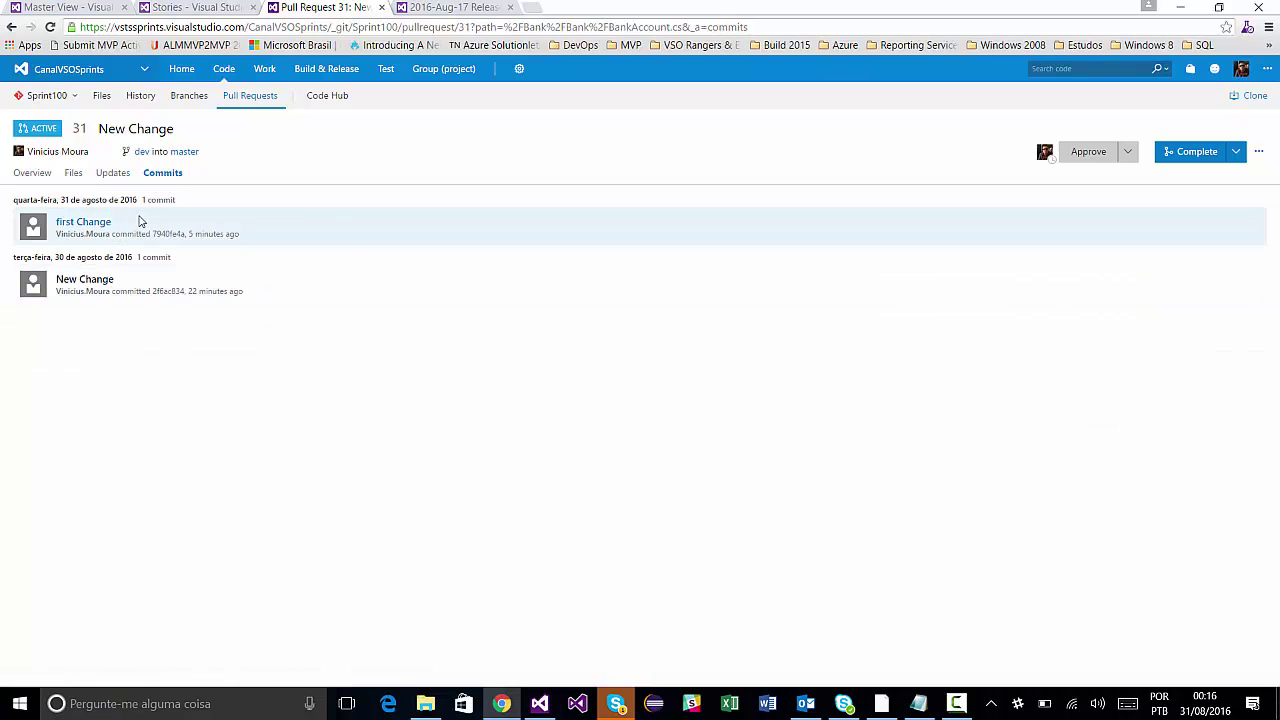
click(122, 179)
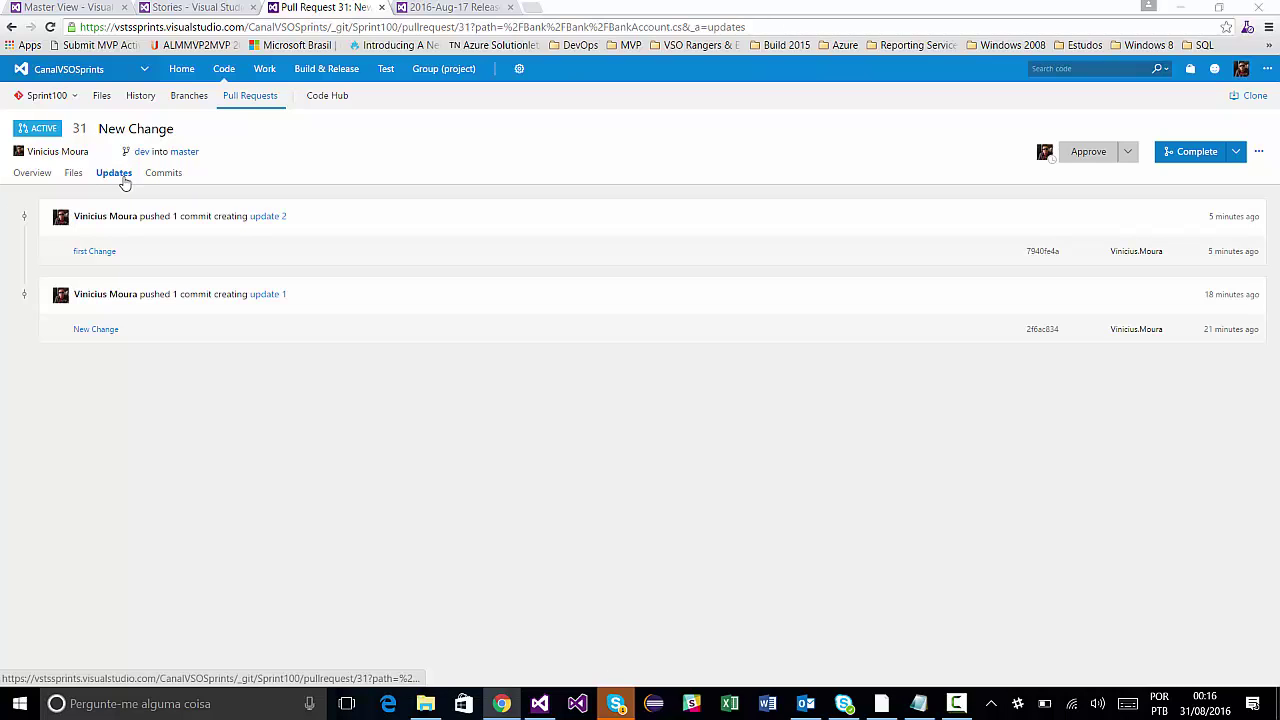
key(alt+Tab)
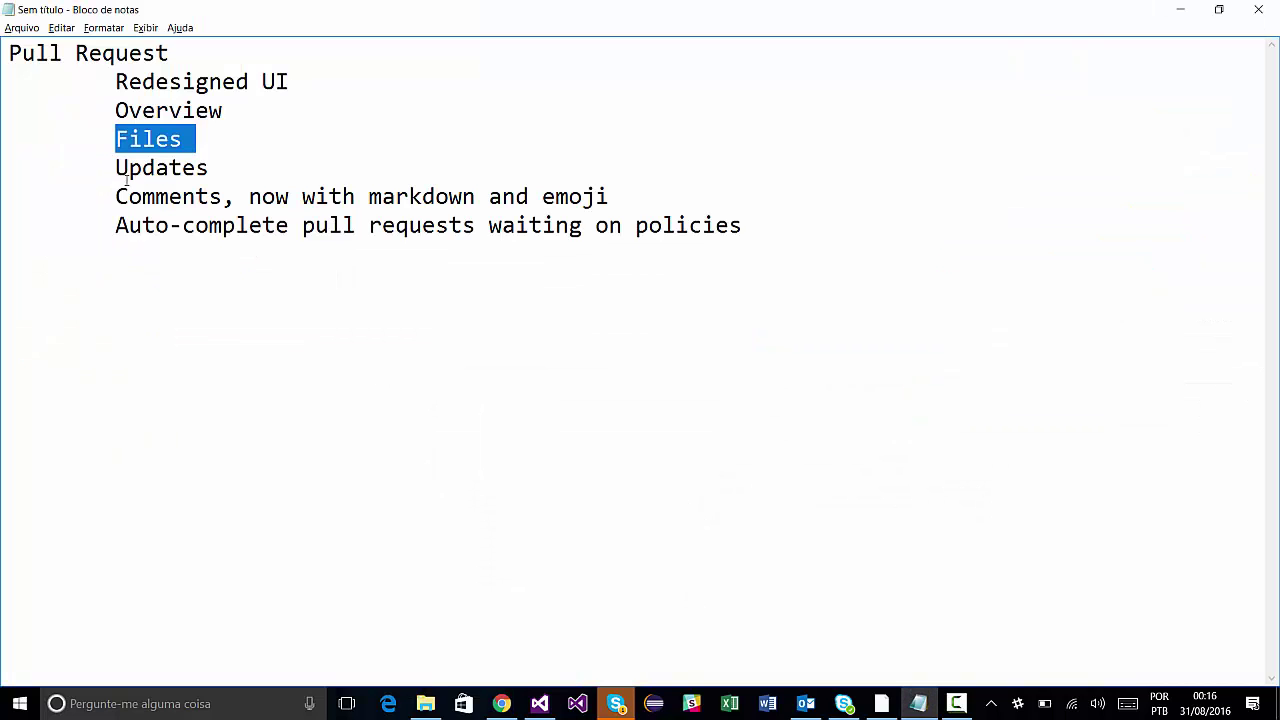
key(alt+Tab)
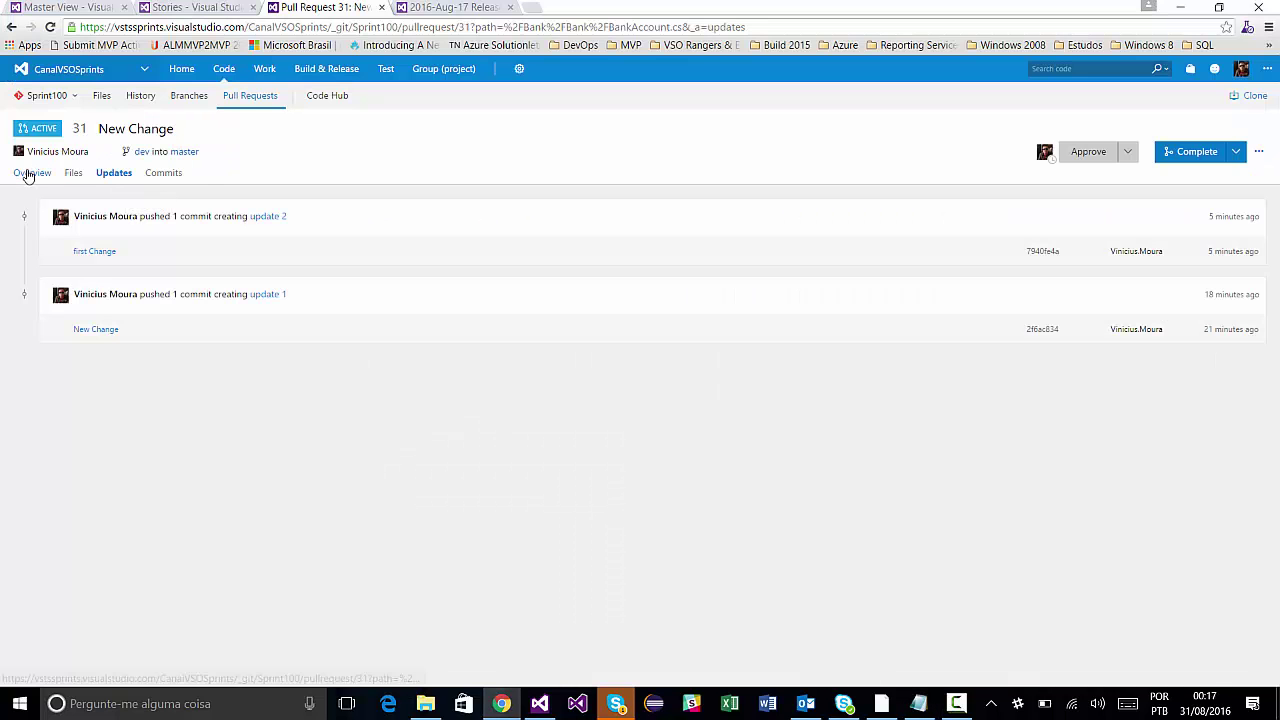
click(30, 174)
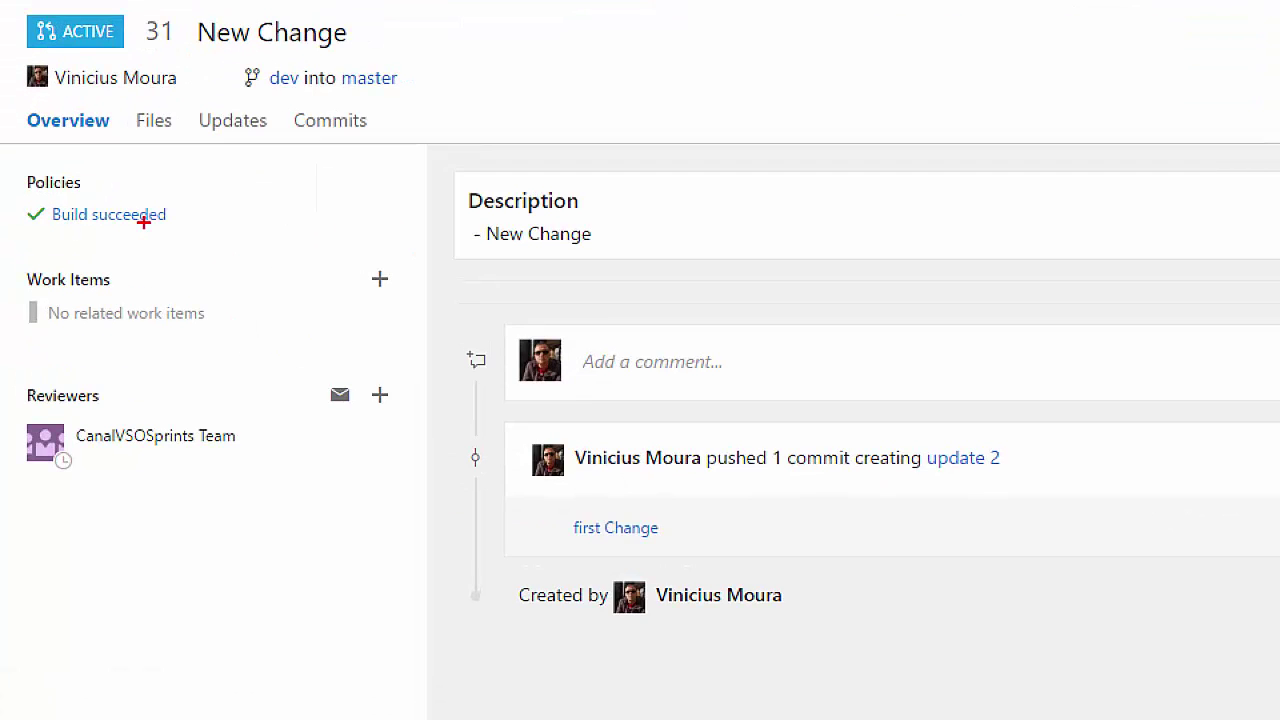
Show the Complete button's dropdown options: complete, auto-complete or abandon.
drag(79, 225, 136, 256)
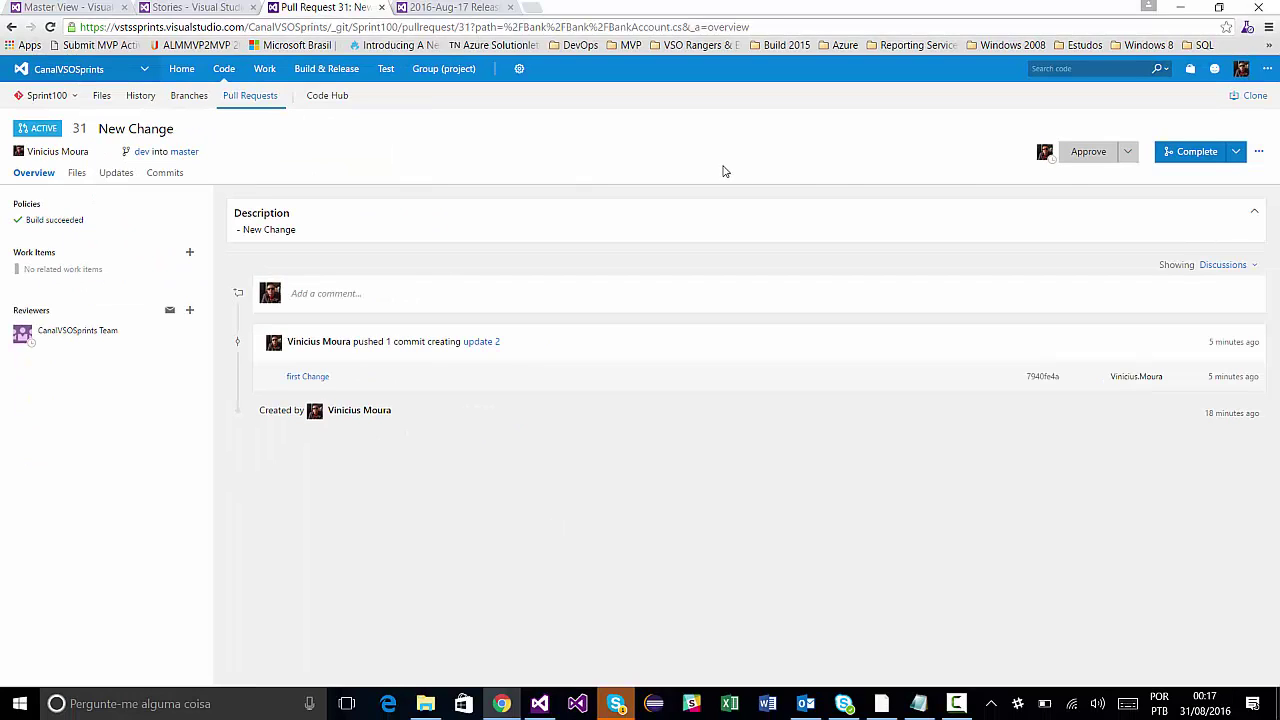
click(1236, 153)
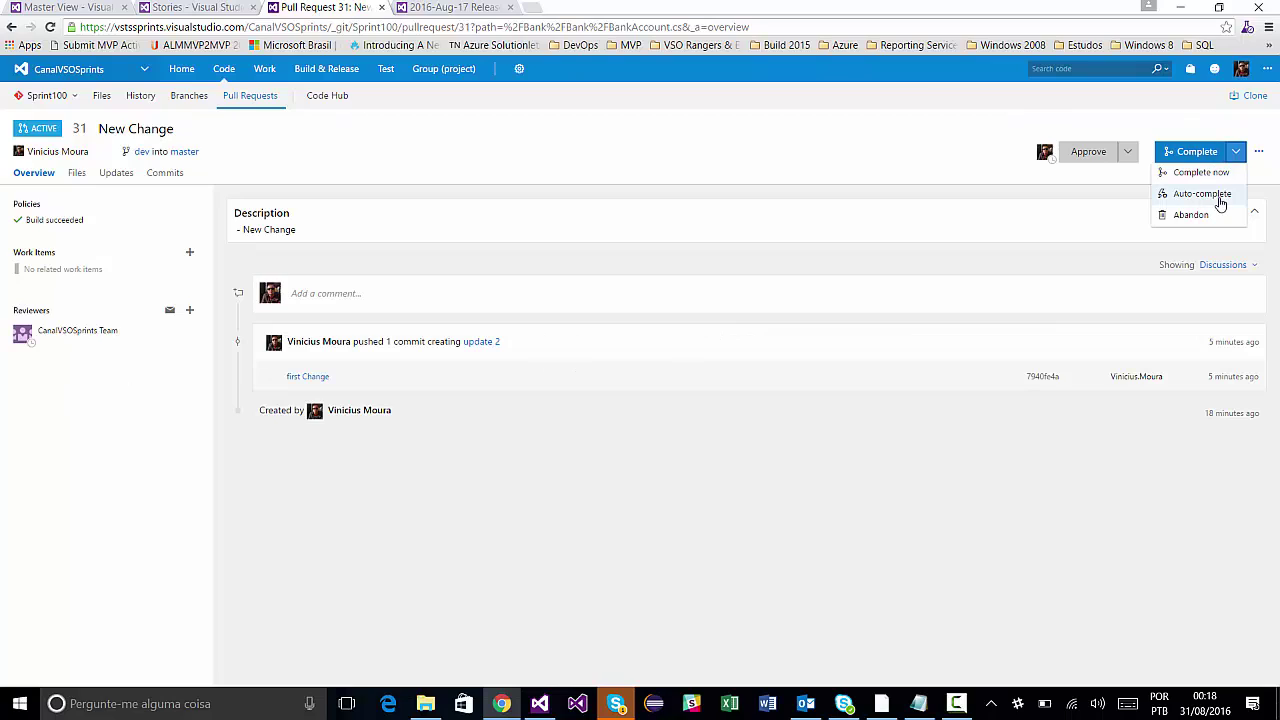
Review the Auto-complete dialog, cancel it unchanged, and view the BankAccount.cs diff in Files.
click(898, 149)
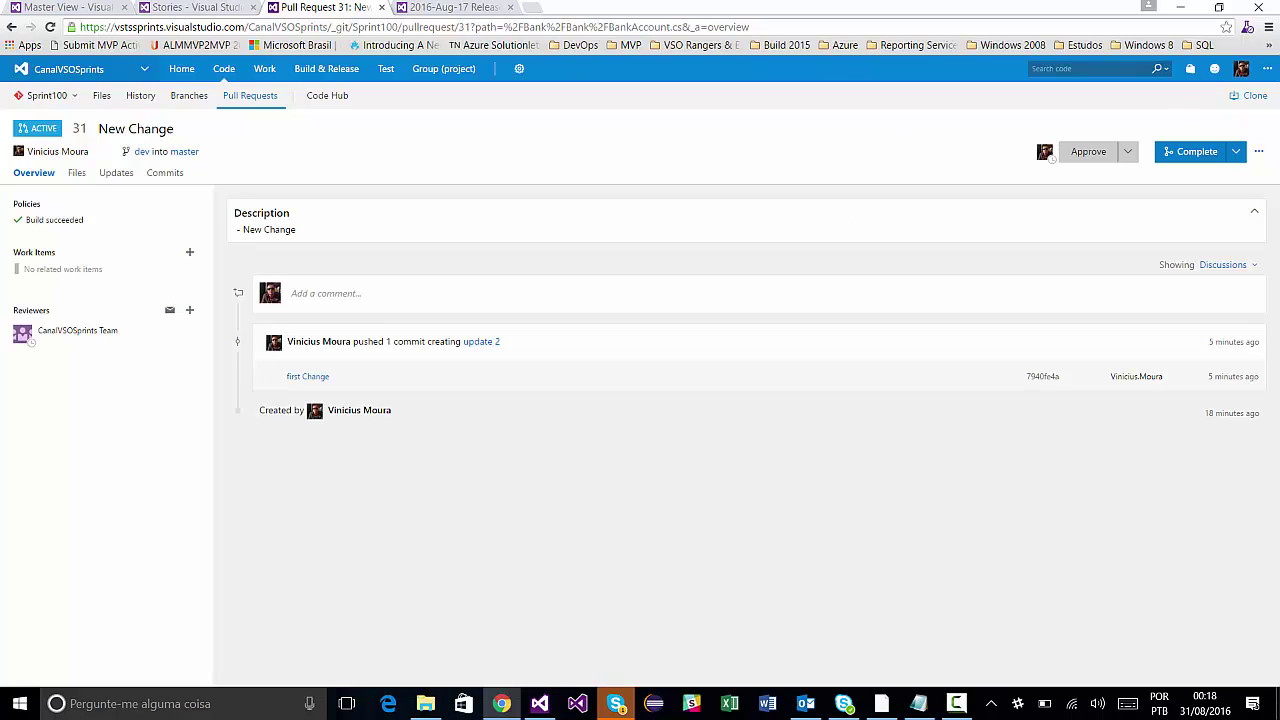
click(1236, 153)
click(1204, 196)
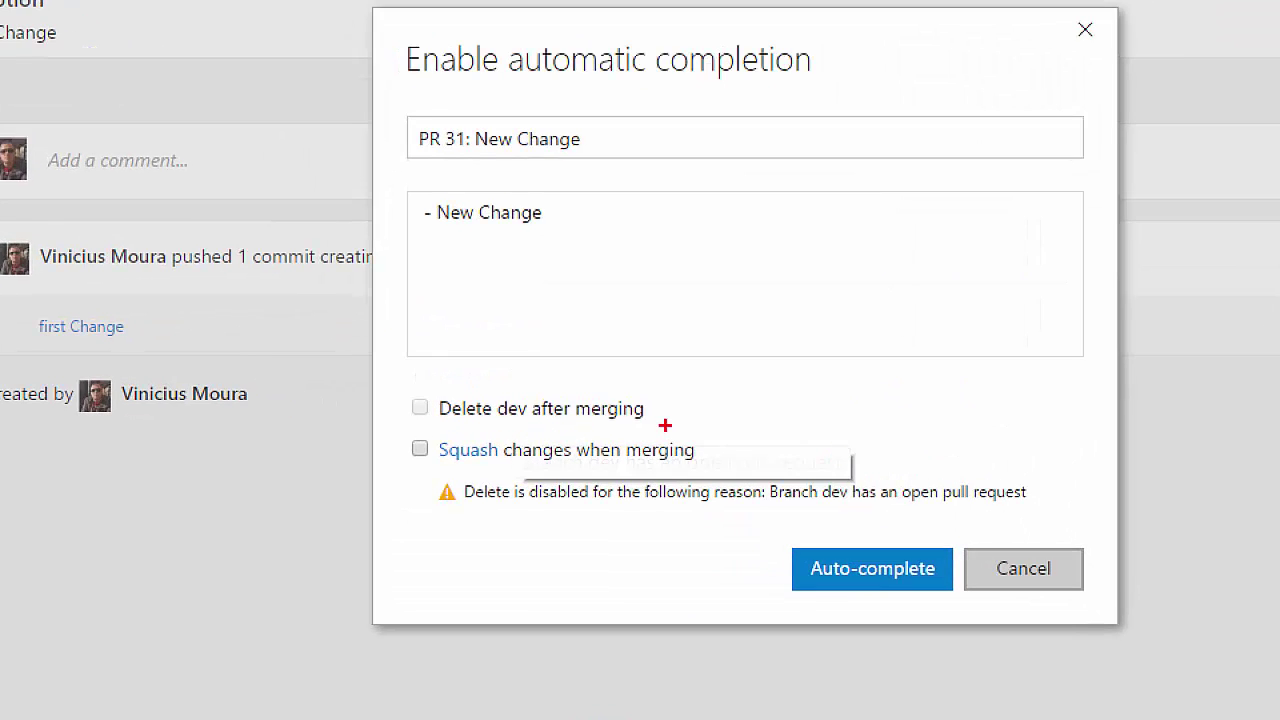
drag(664, 424, 771, 452)
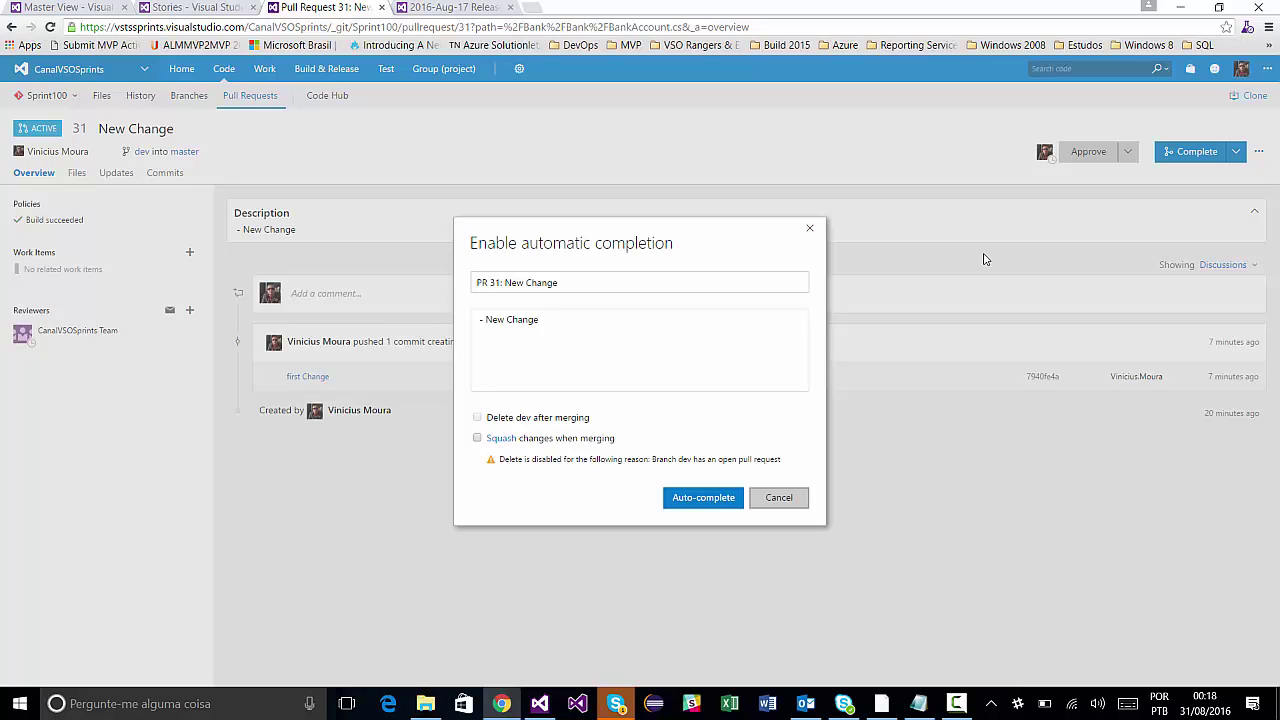
key(Escape)
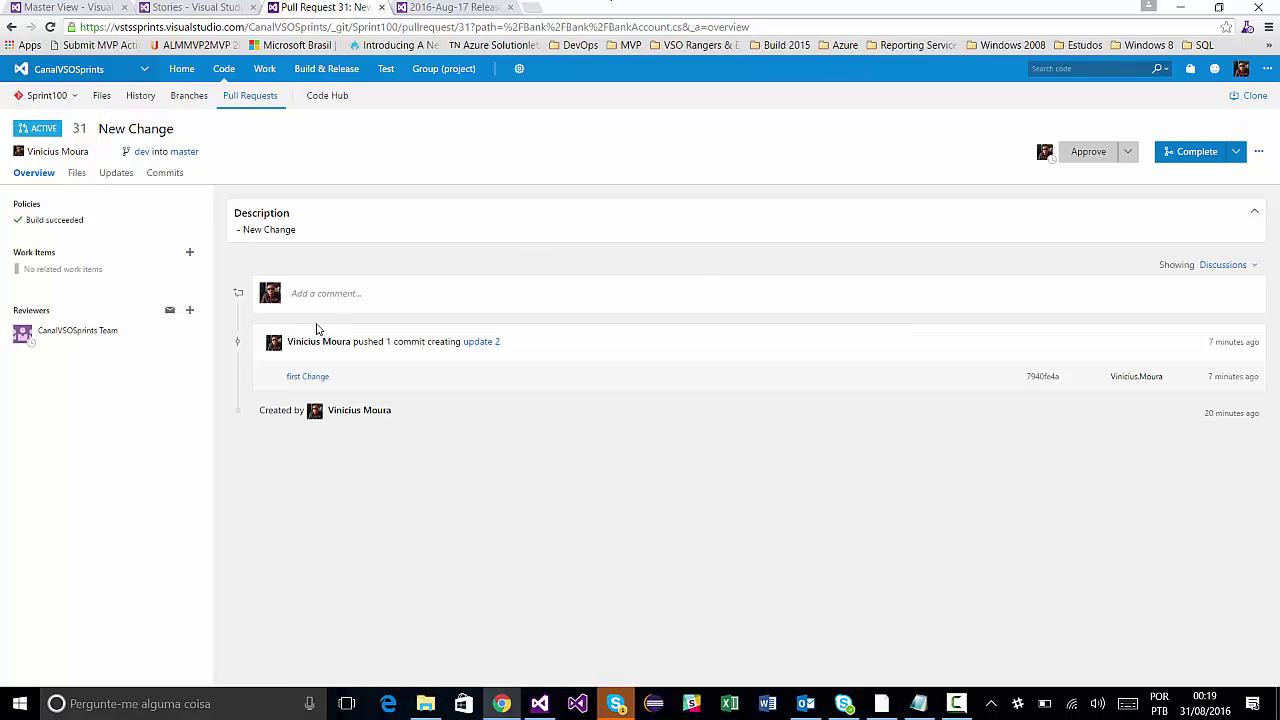
click(77, 173)
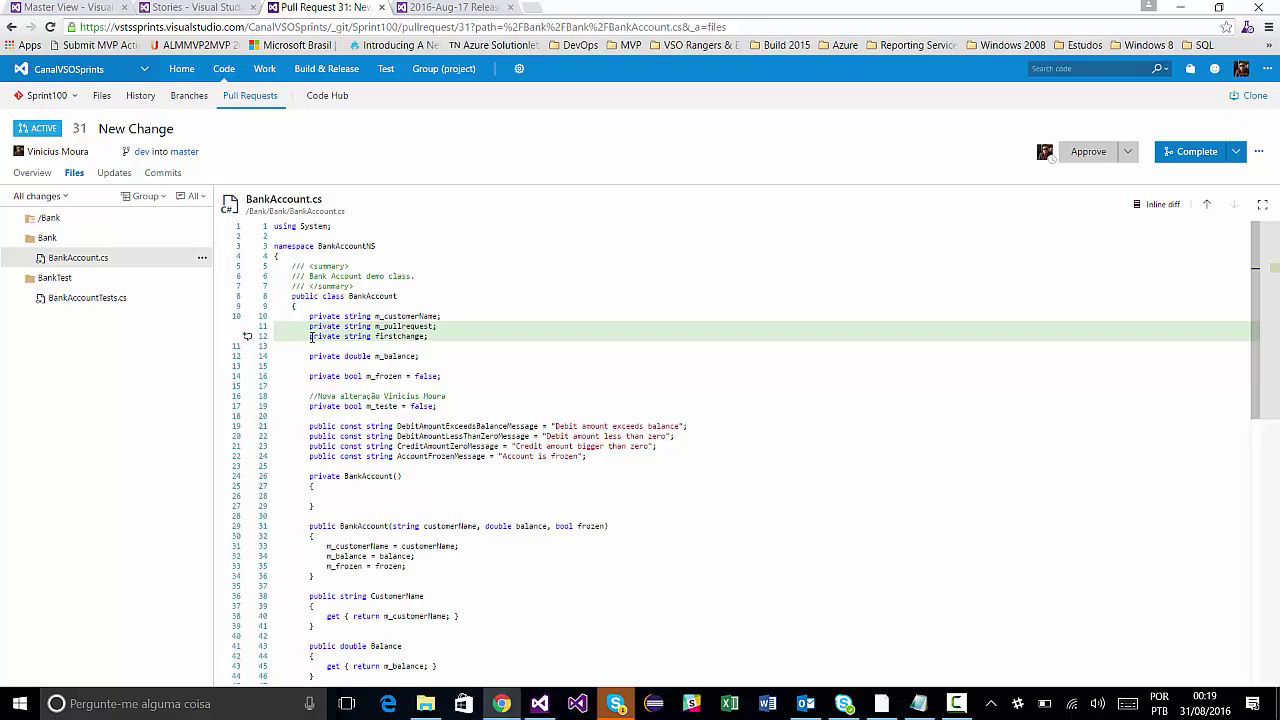
Visit the Updates tab and Complete options, then return to pull request 31's overview.
click(107, 177)
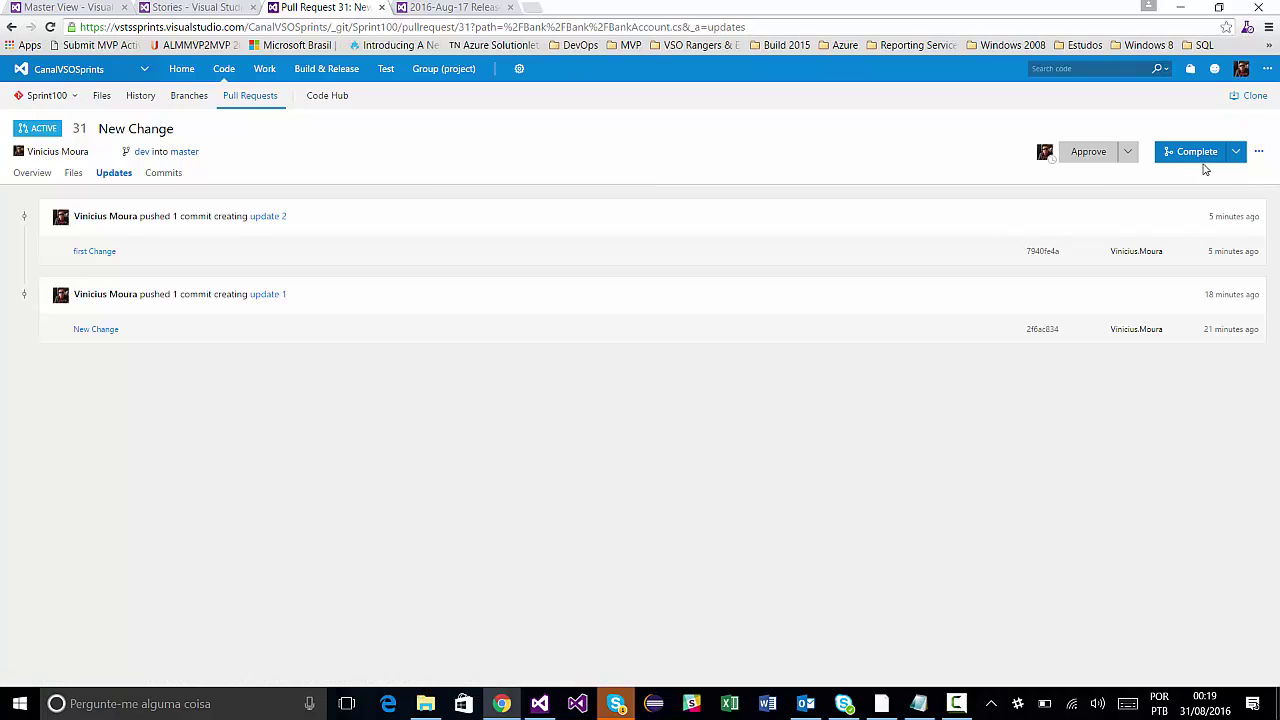
click(1236, 153)
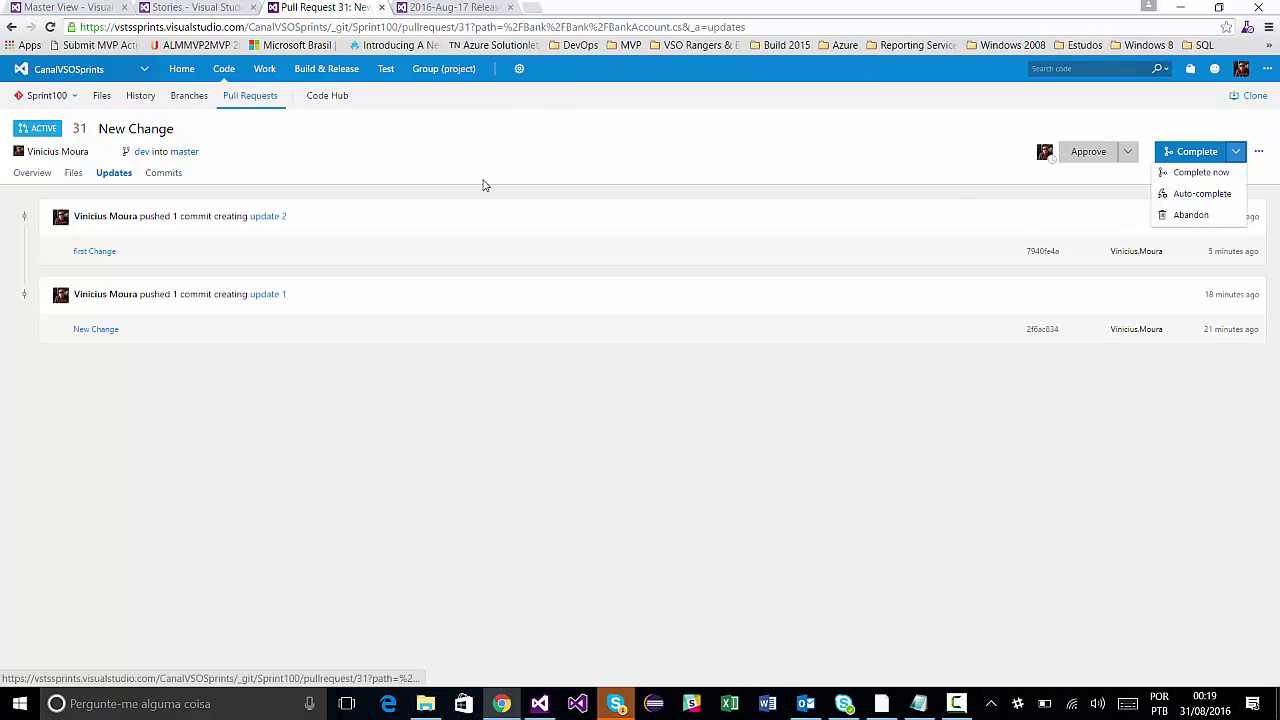
click(46, 175)
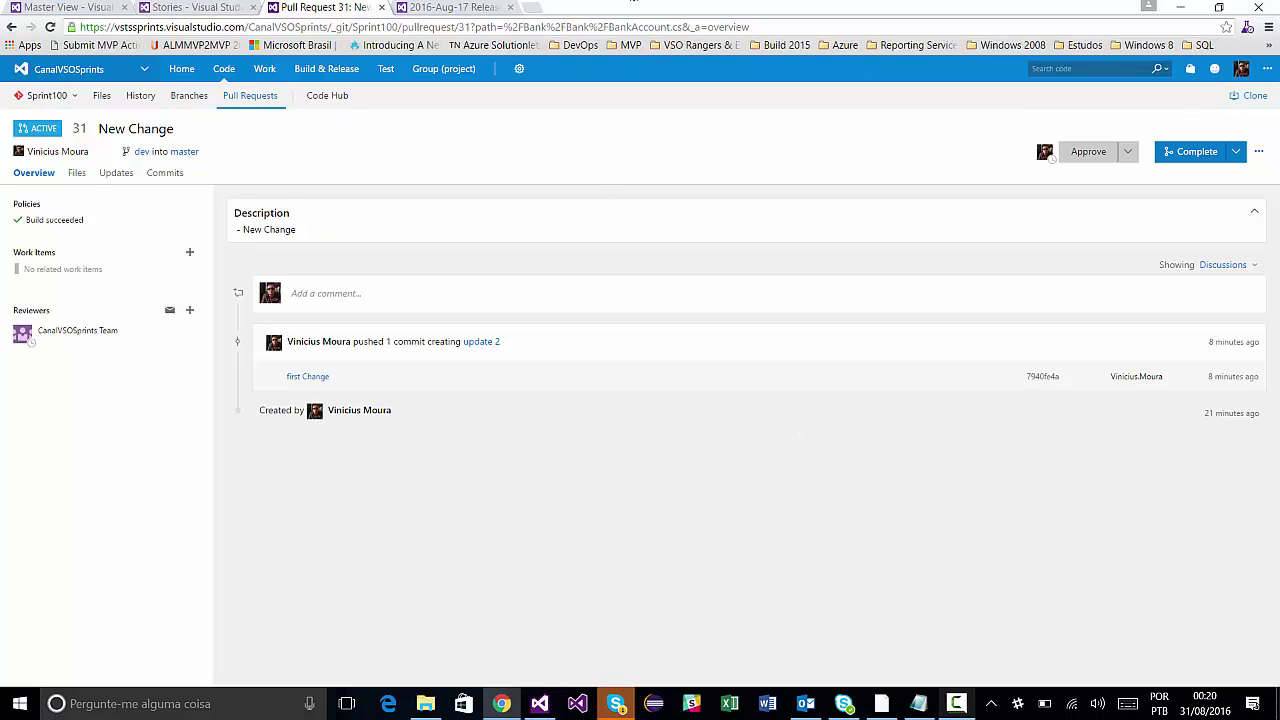
click(956, 711)
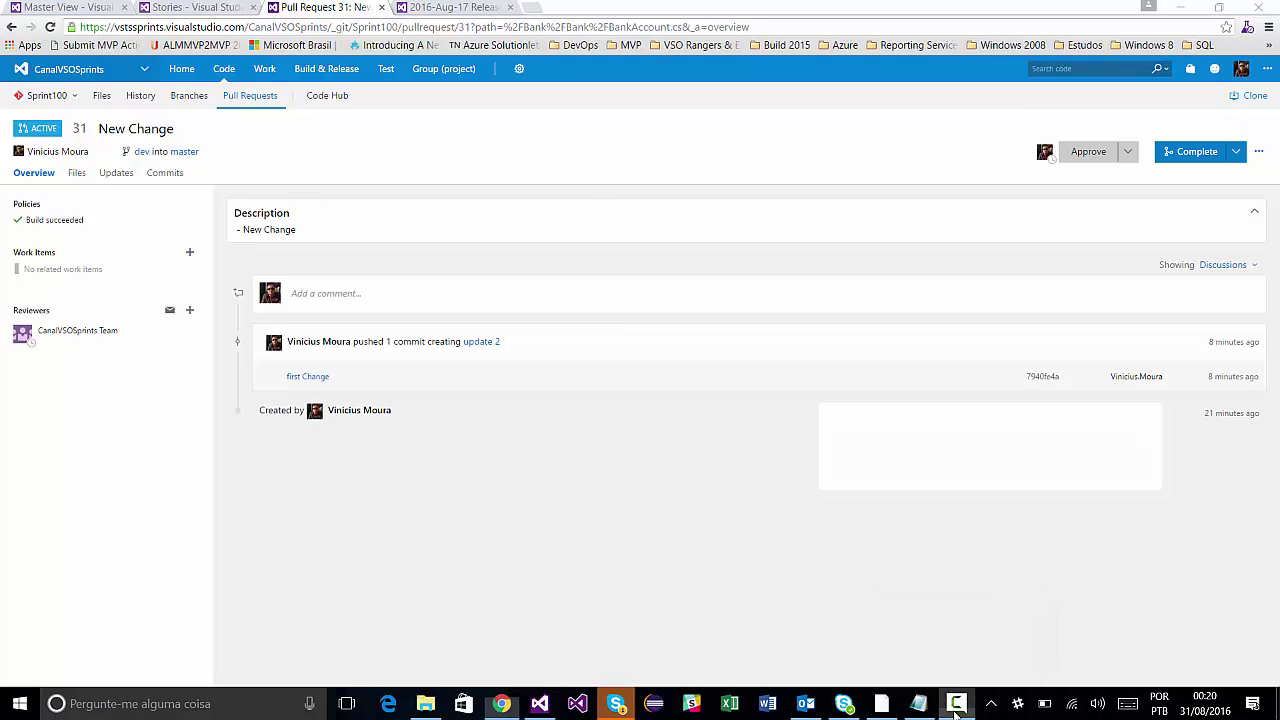